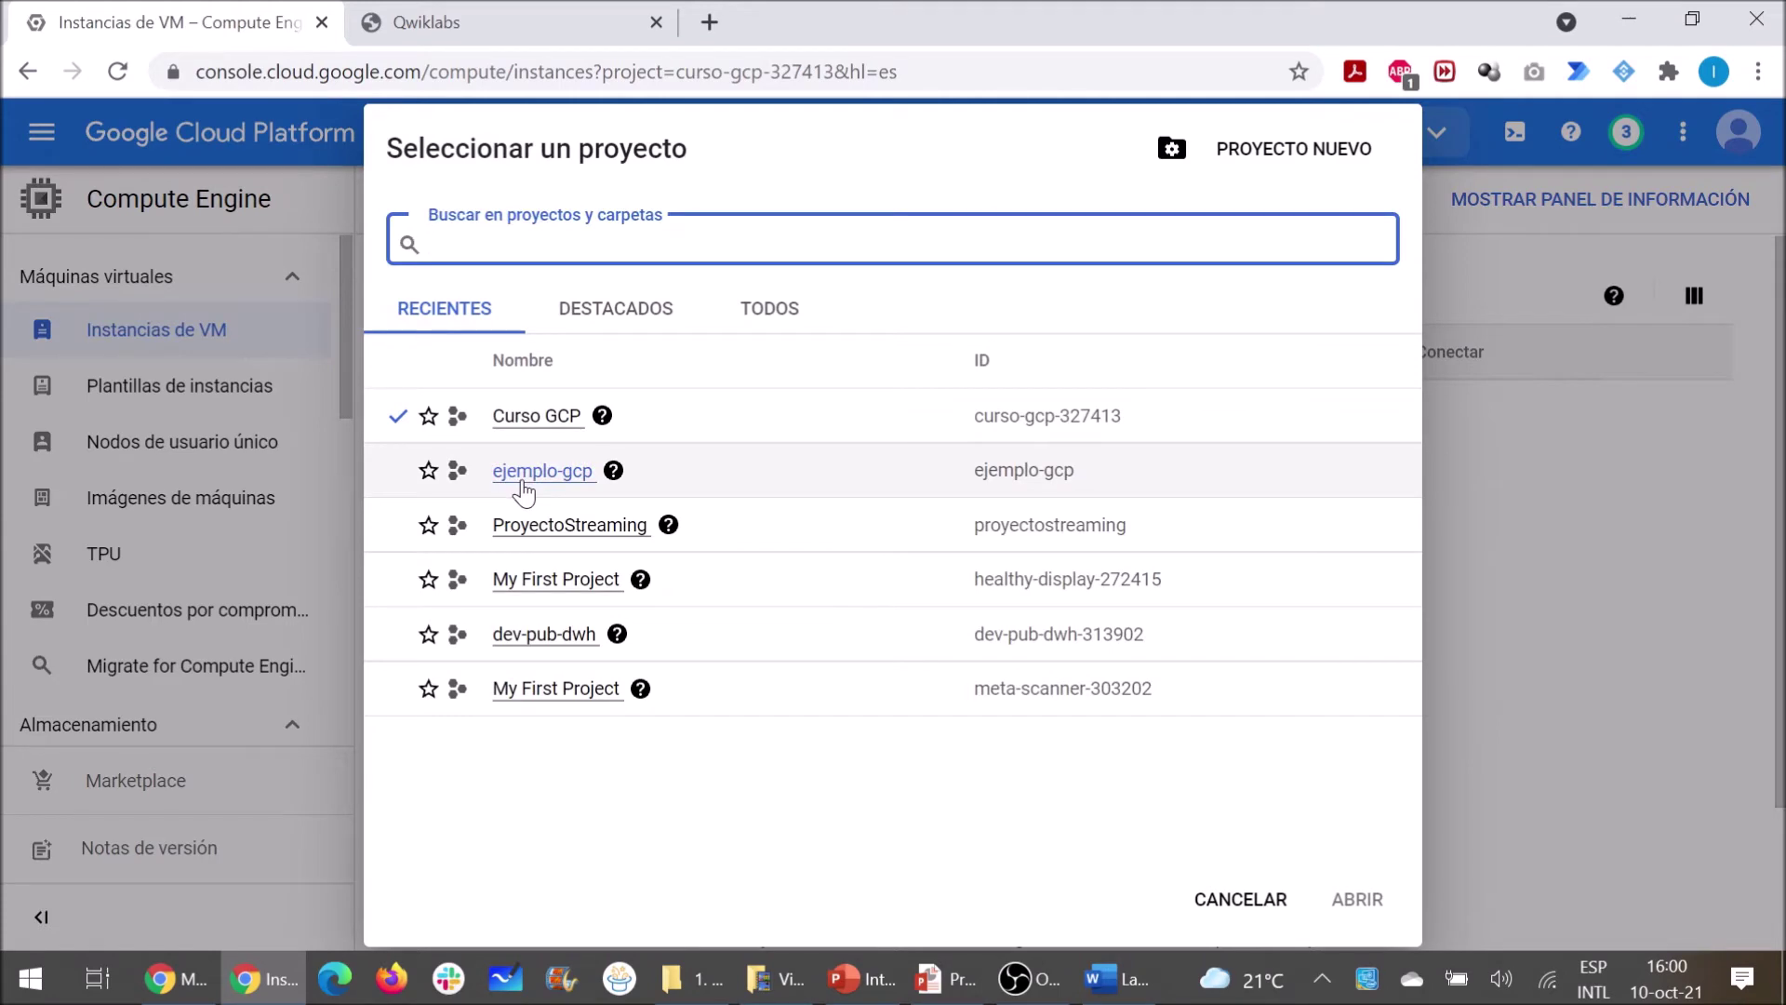
Switch to the ejemplo-gcp project and review the billing requirement on its VM instances page
click(539, 470)
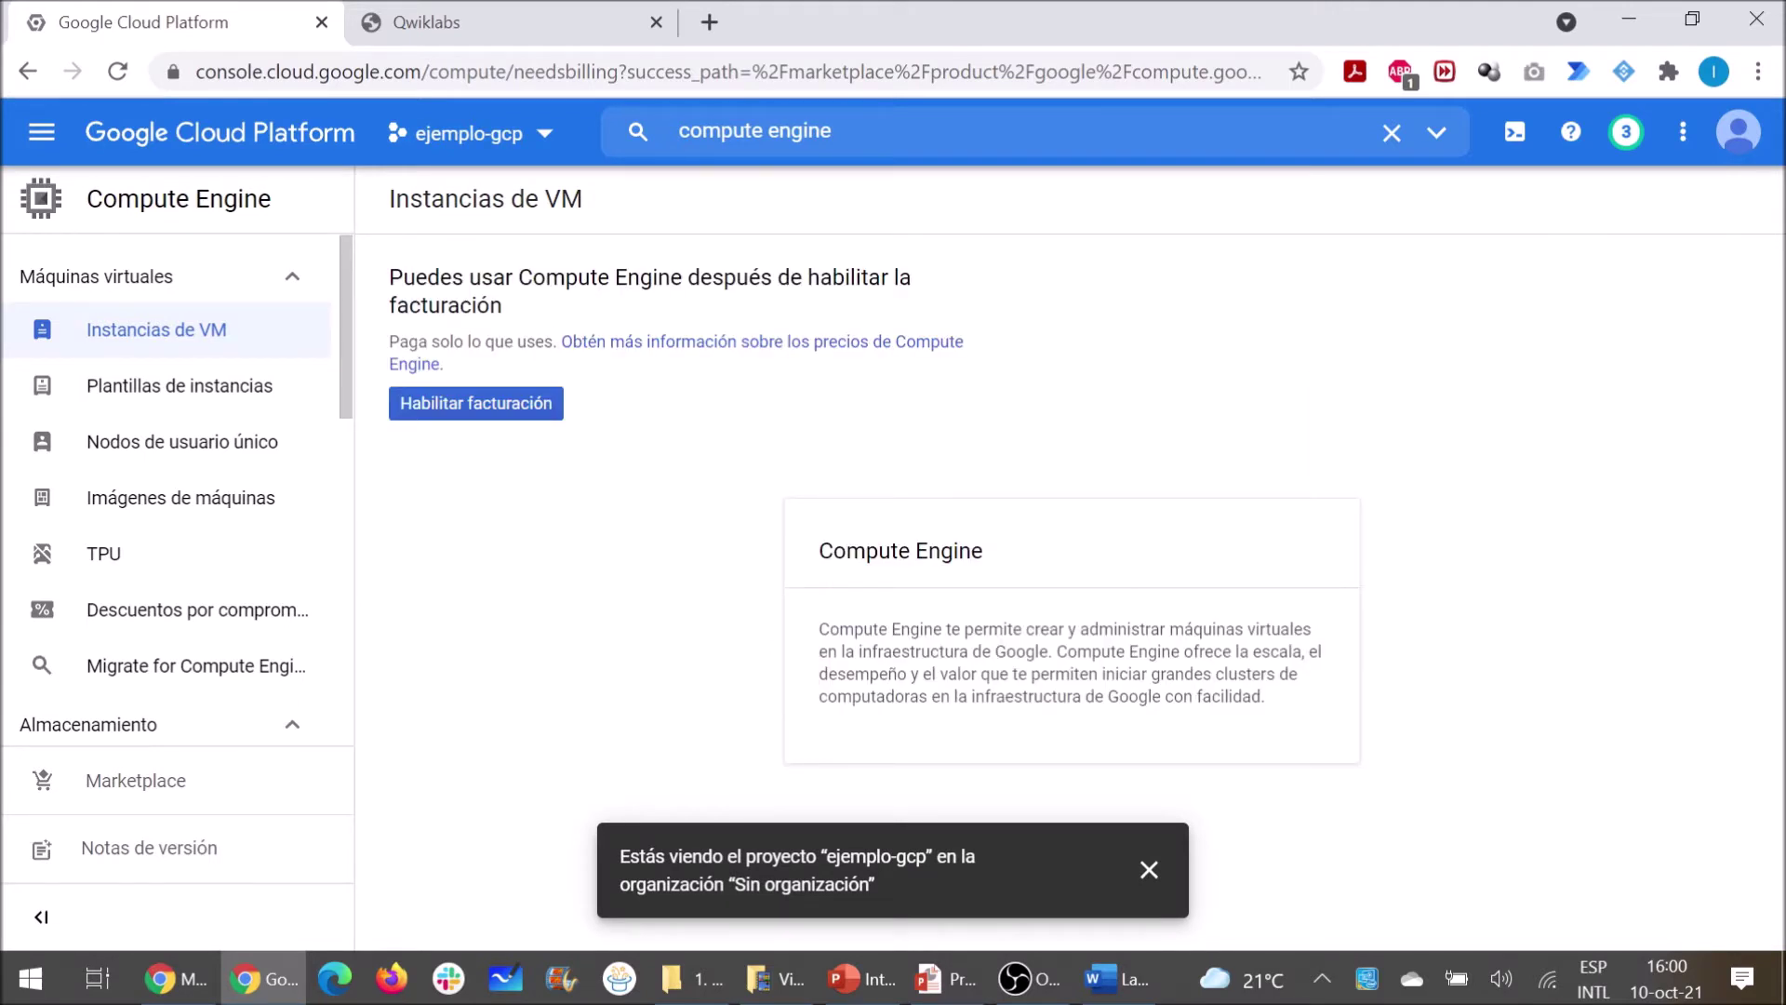
drag(546, 277, 640, 278)
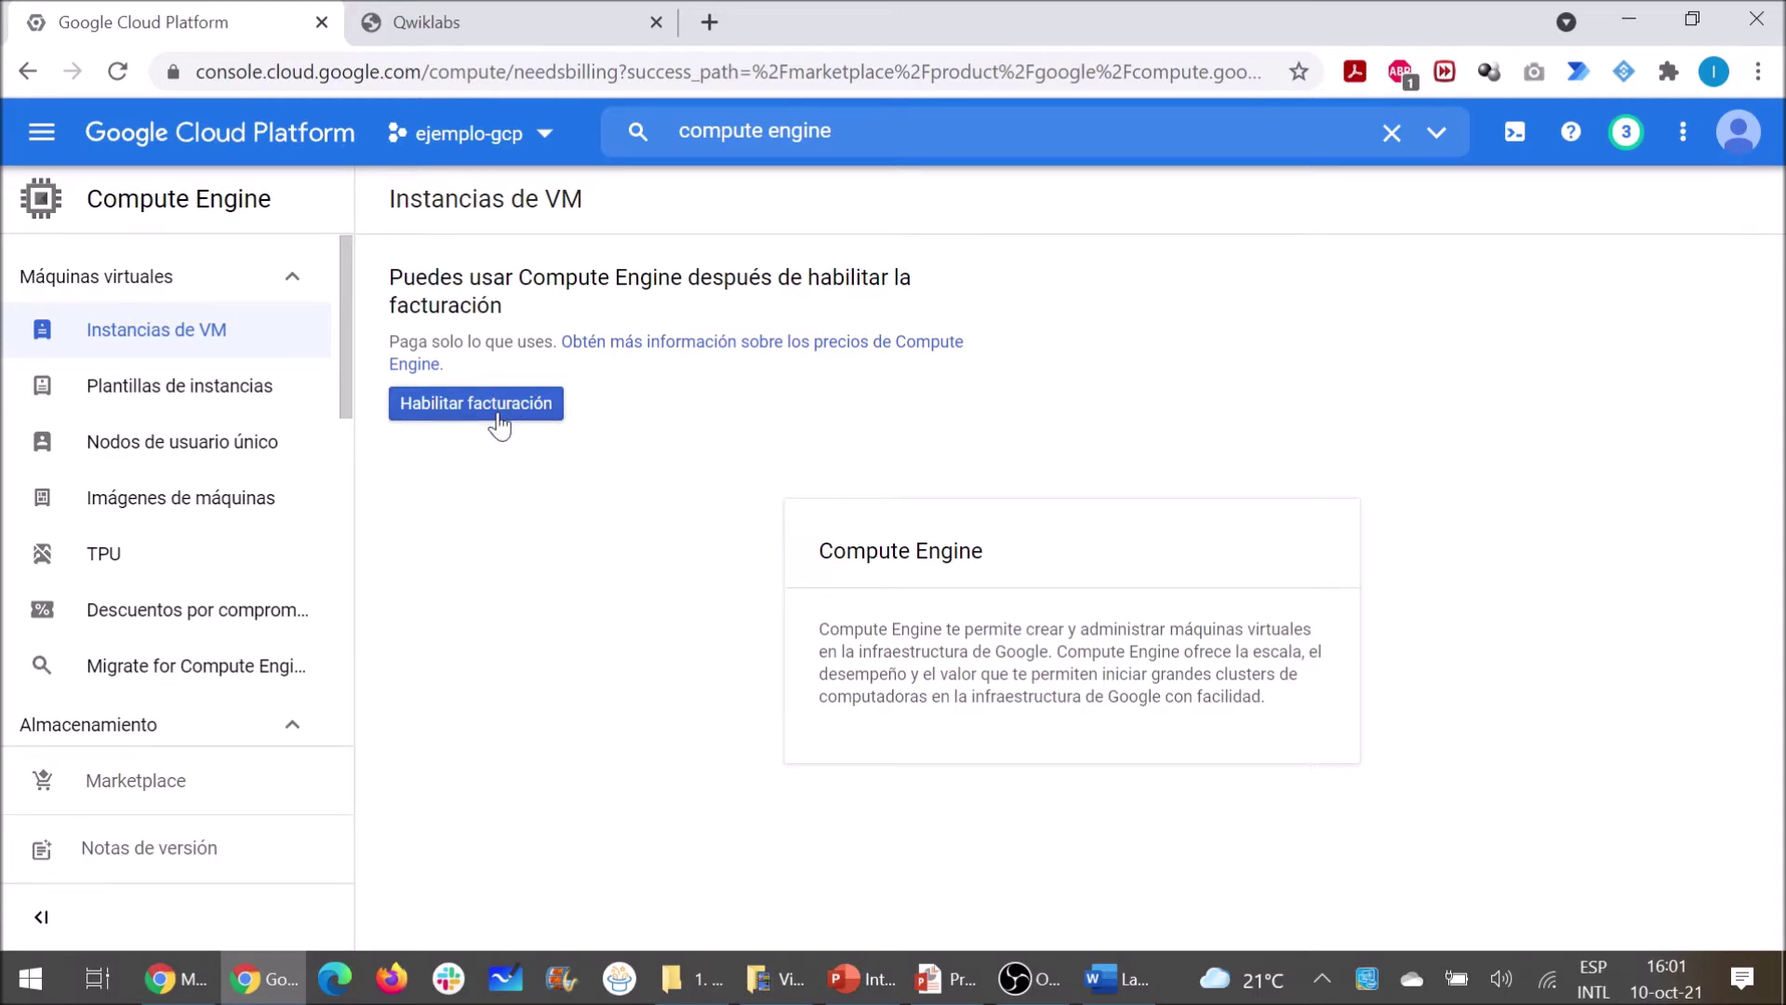
scroll(207, 409, down, 6)
scroll(212, 421, up, 2)
scroll(206, 415, up, 4)
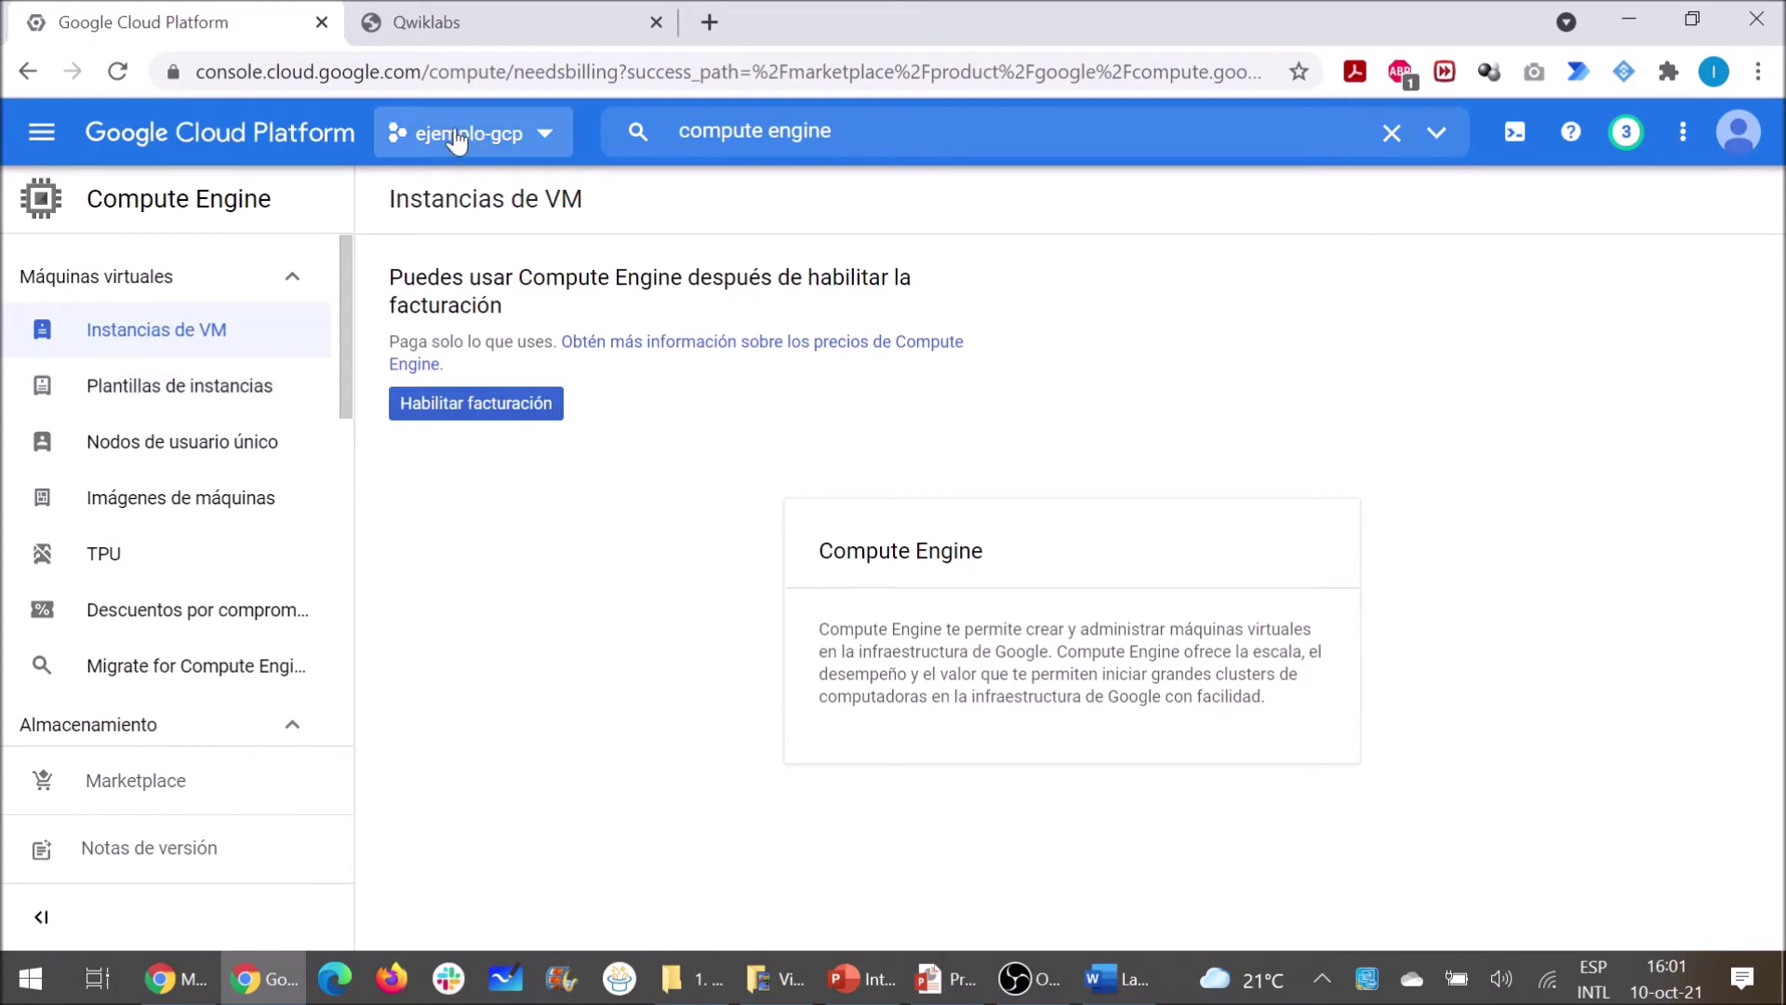
Shut down the ejemplo-gcp project from its project settings, entering ejemplo-gcp as the confirming project ID, and accept the deletion notice
click(1683, 131)
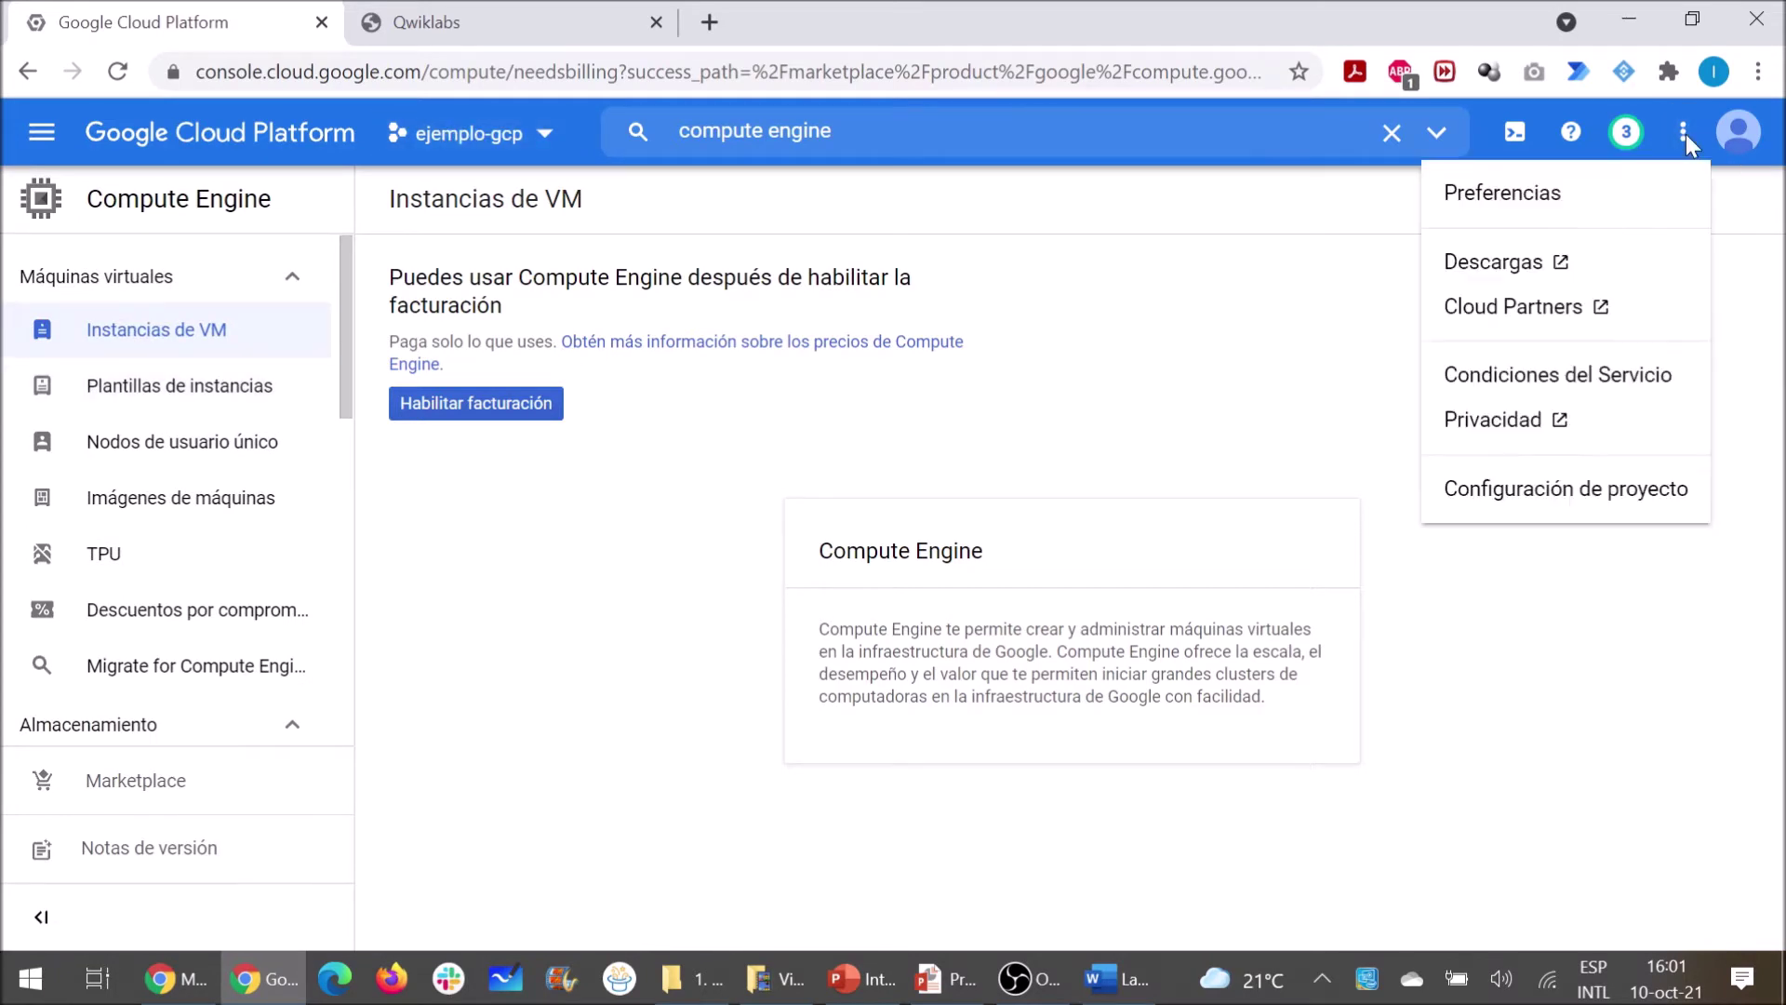
click(1521, 490)
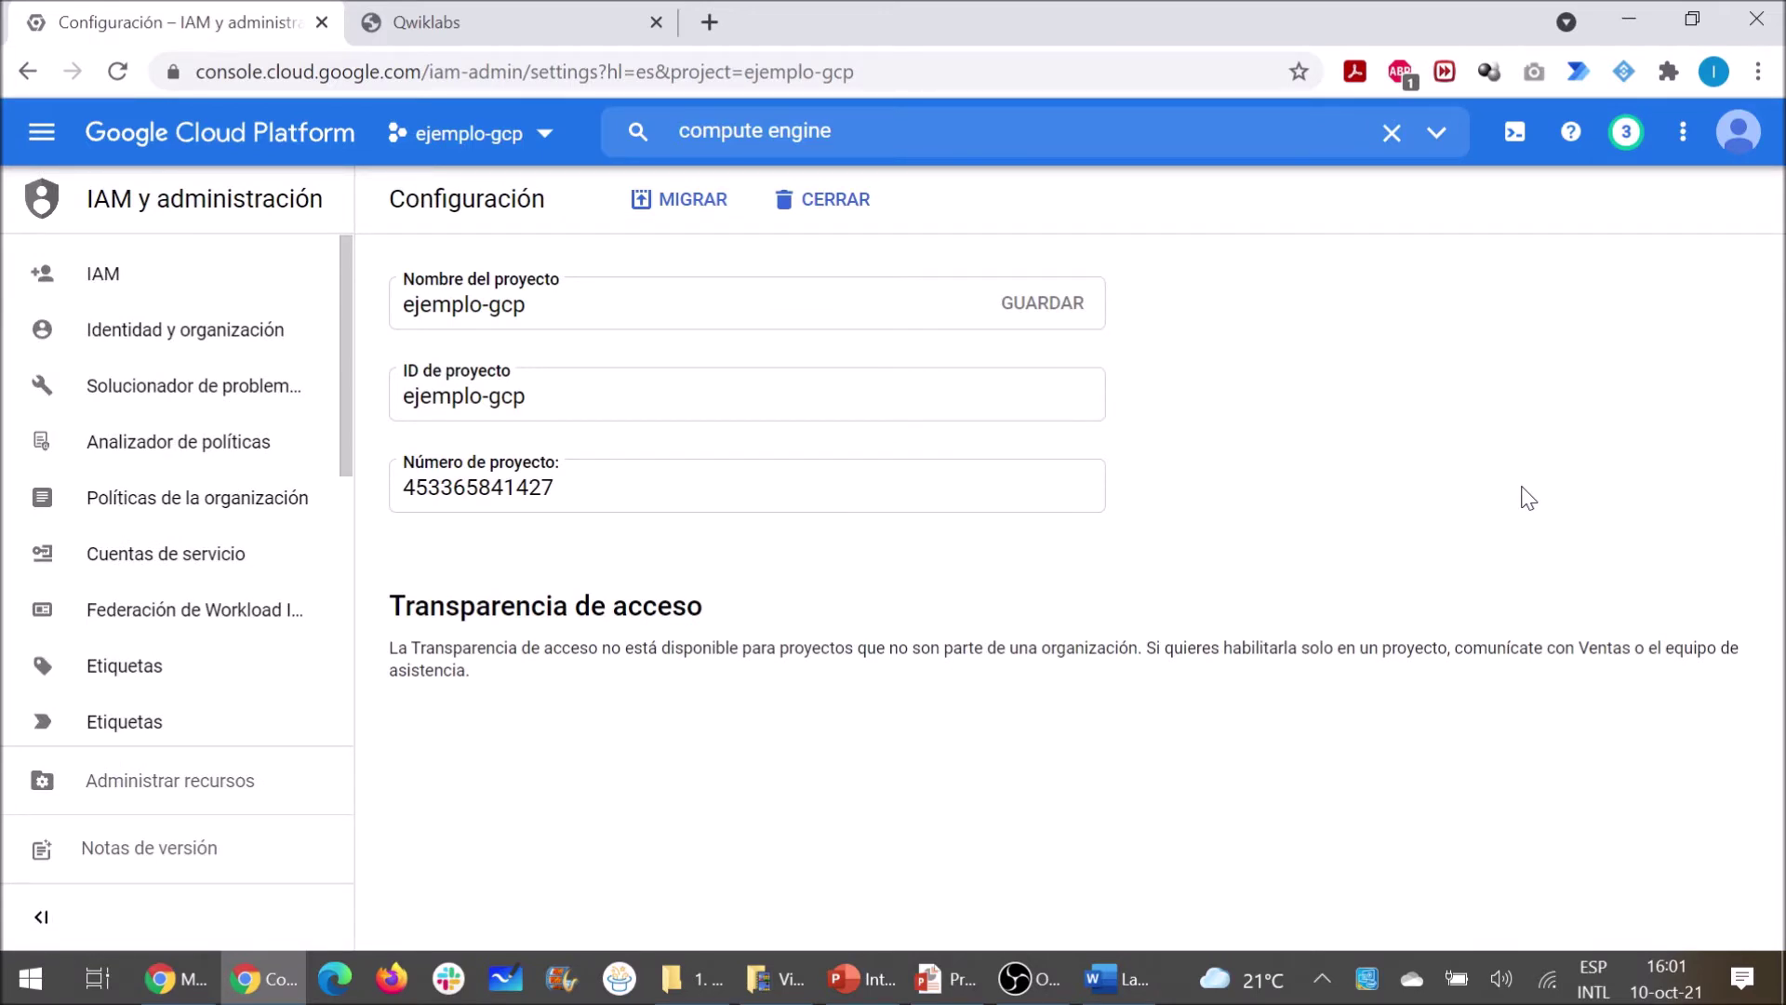
click(819, 201)
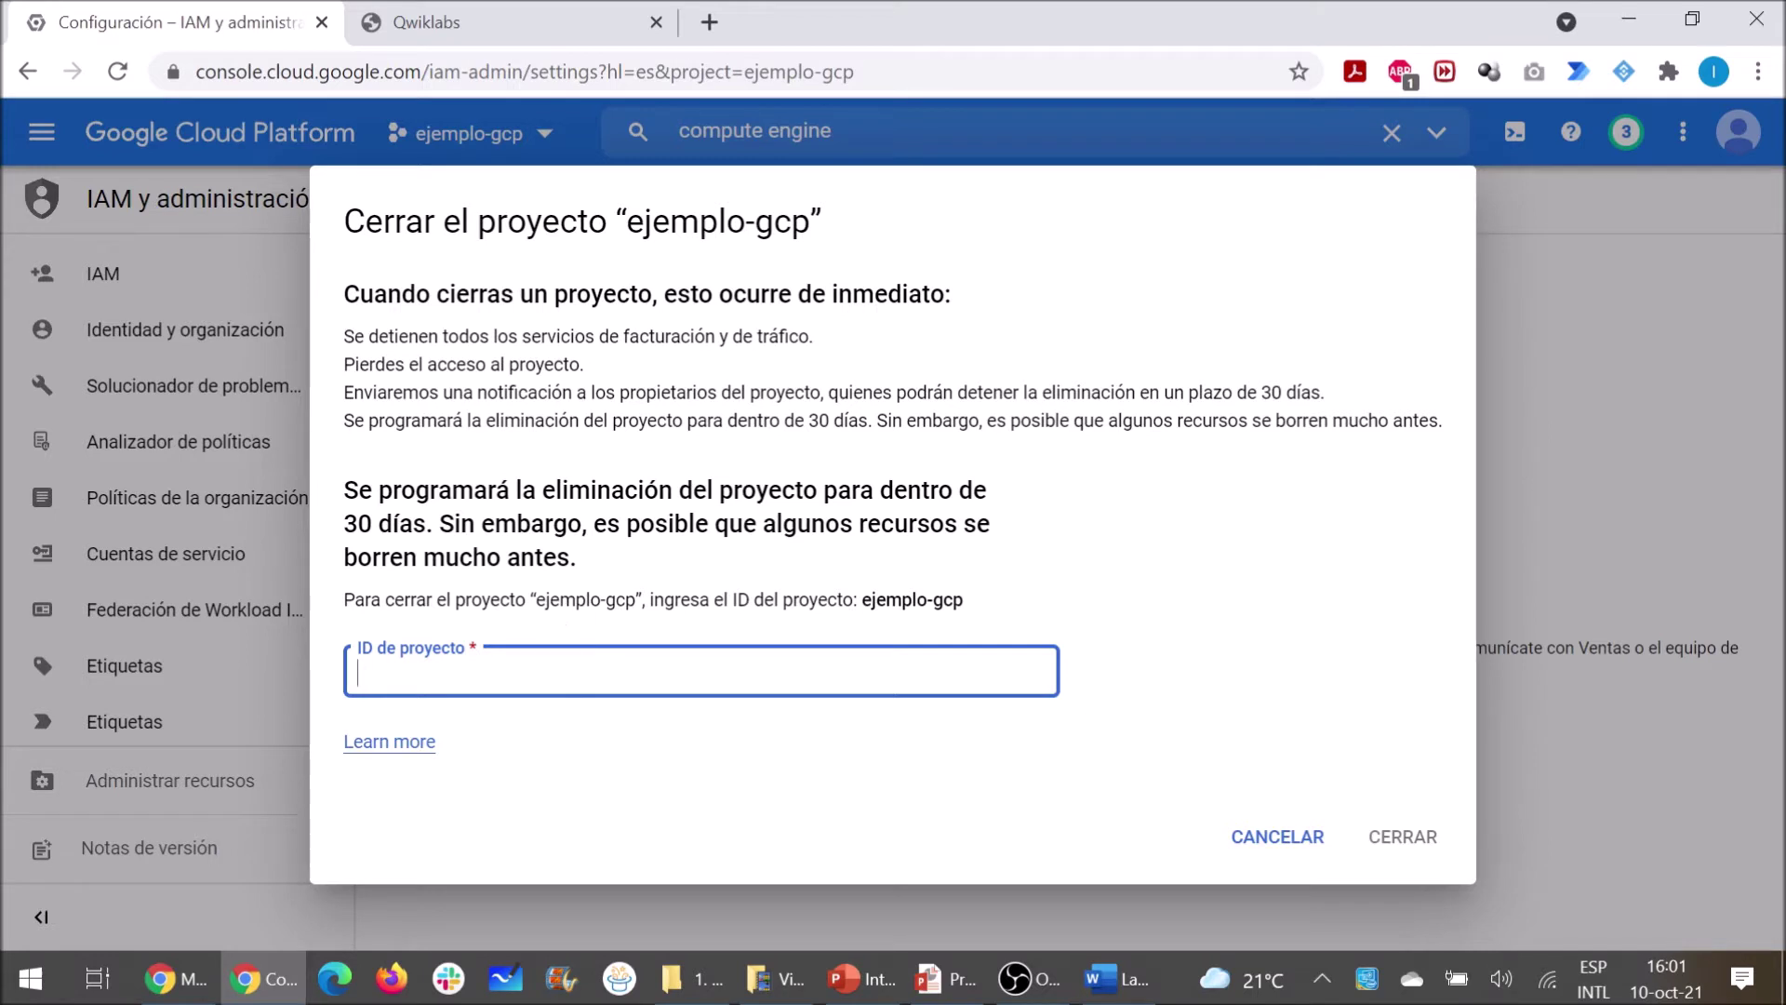
drag(861, 600, 967, 600)
key(ctrl+c)
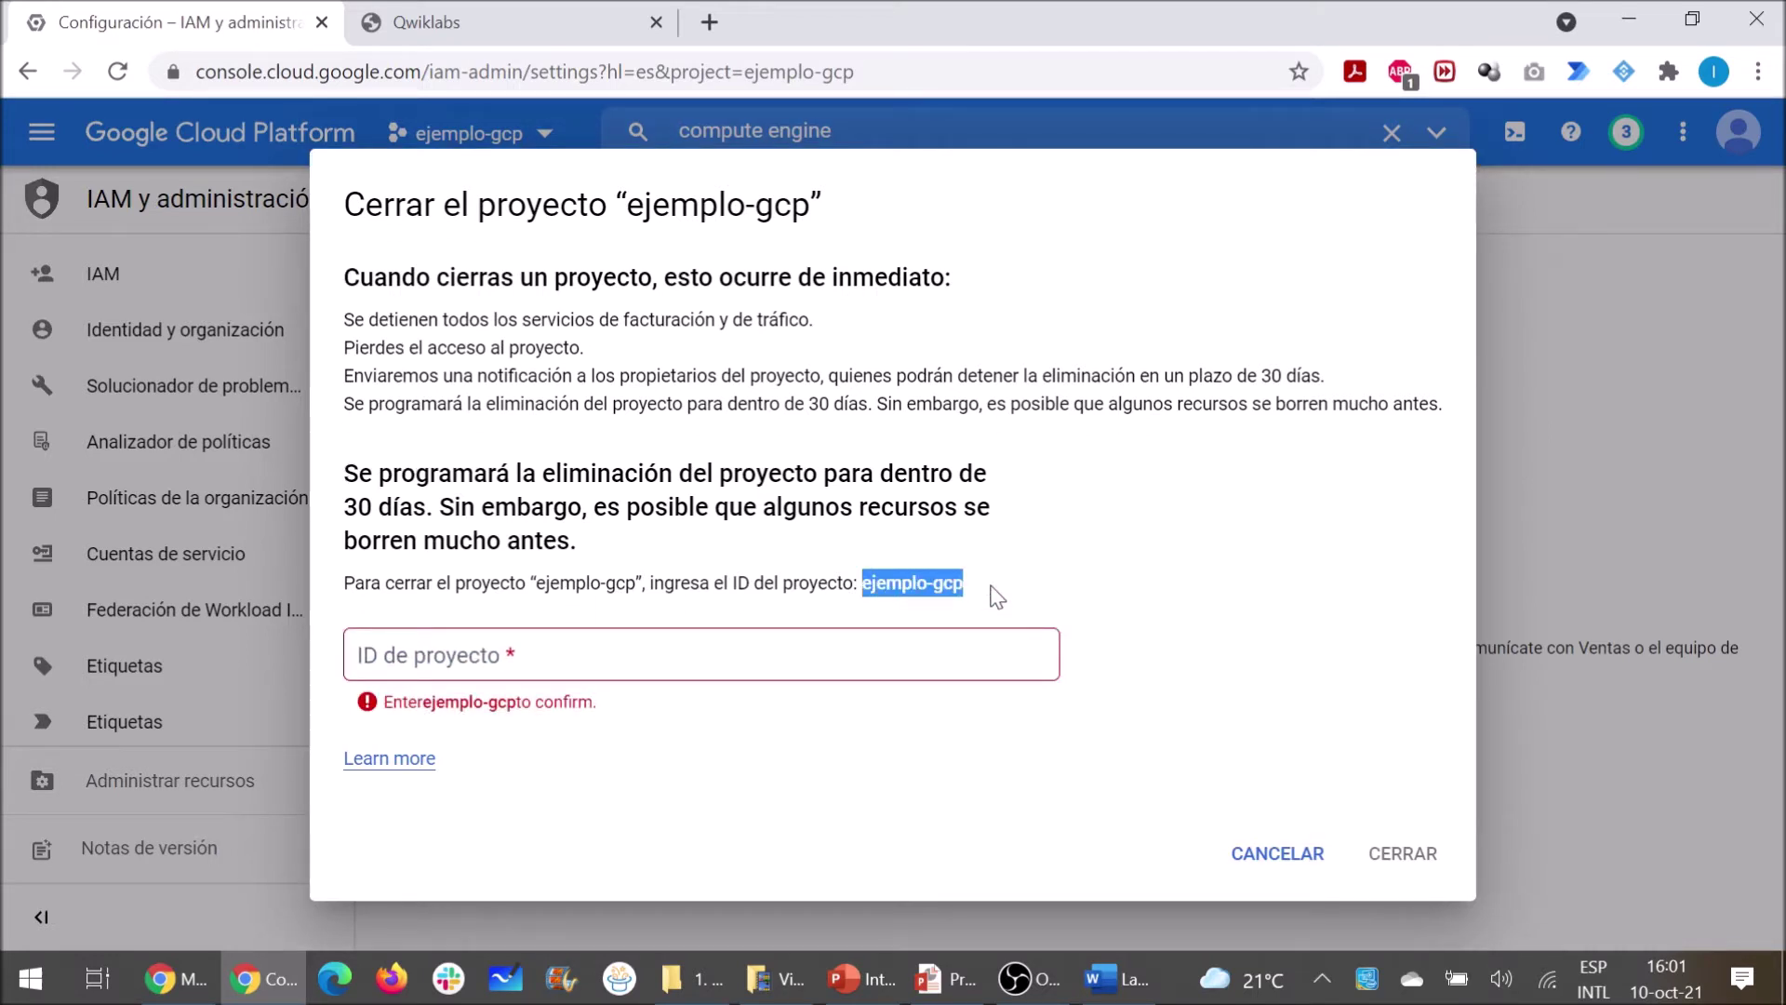
click(874, 662)
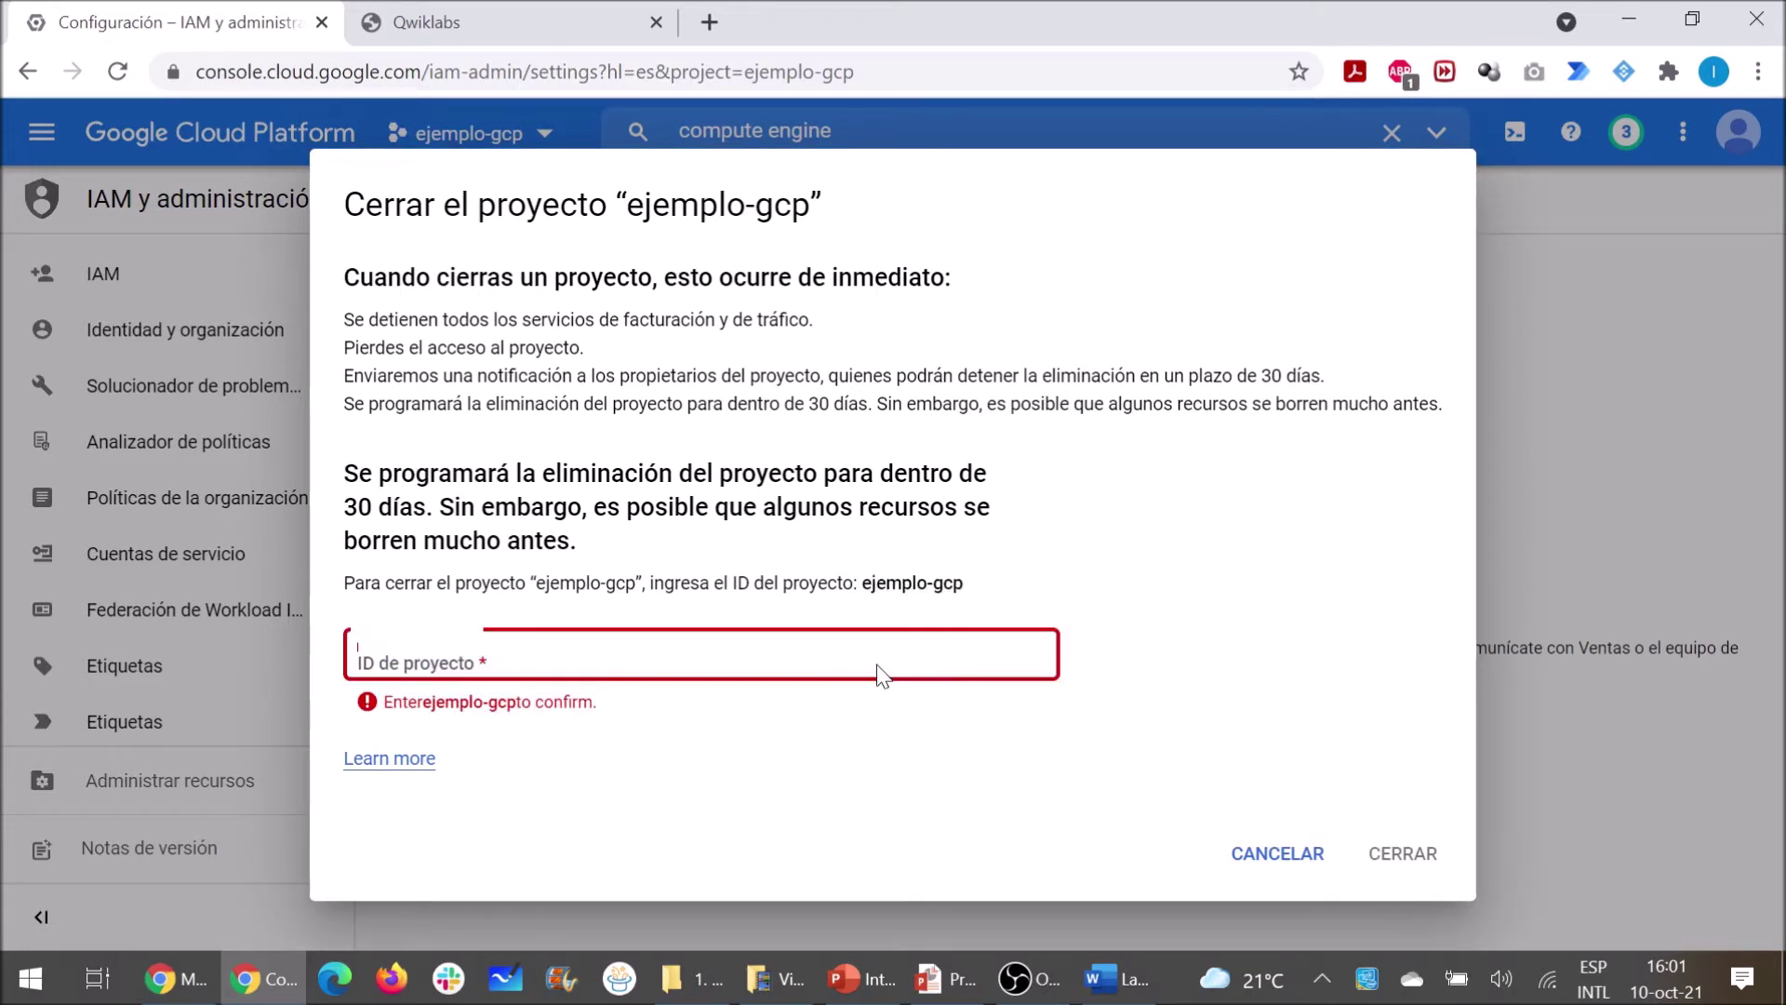
key(ctrl+v)
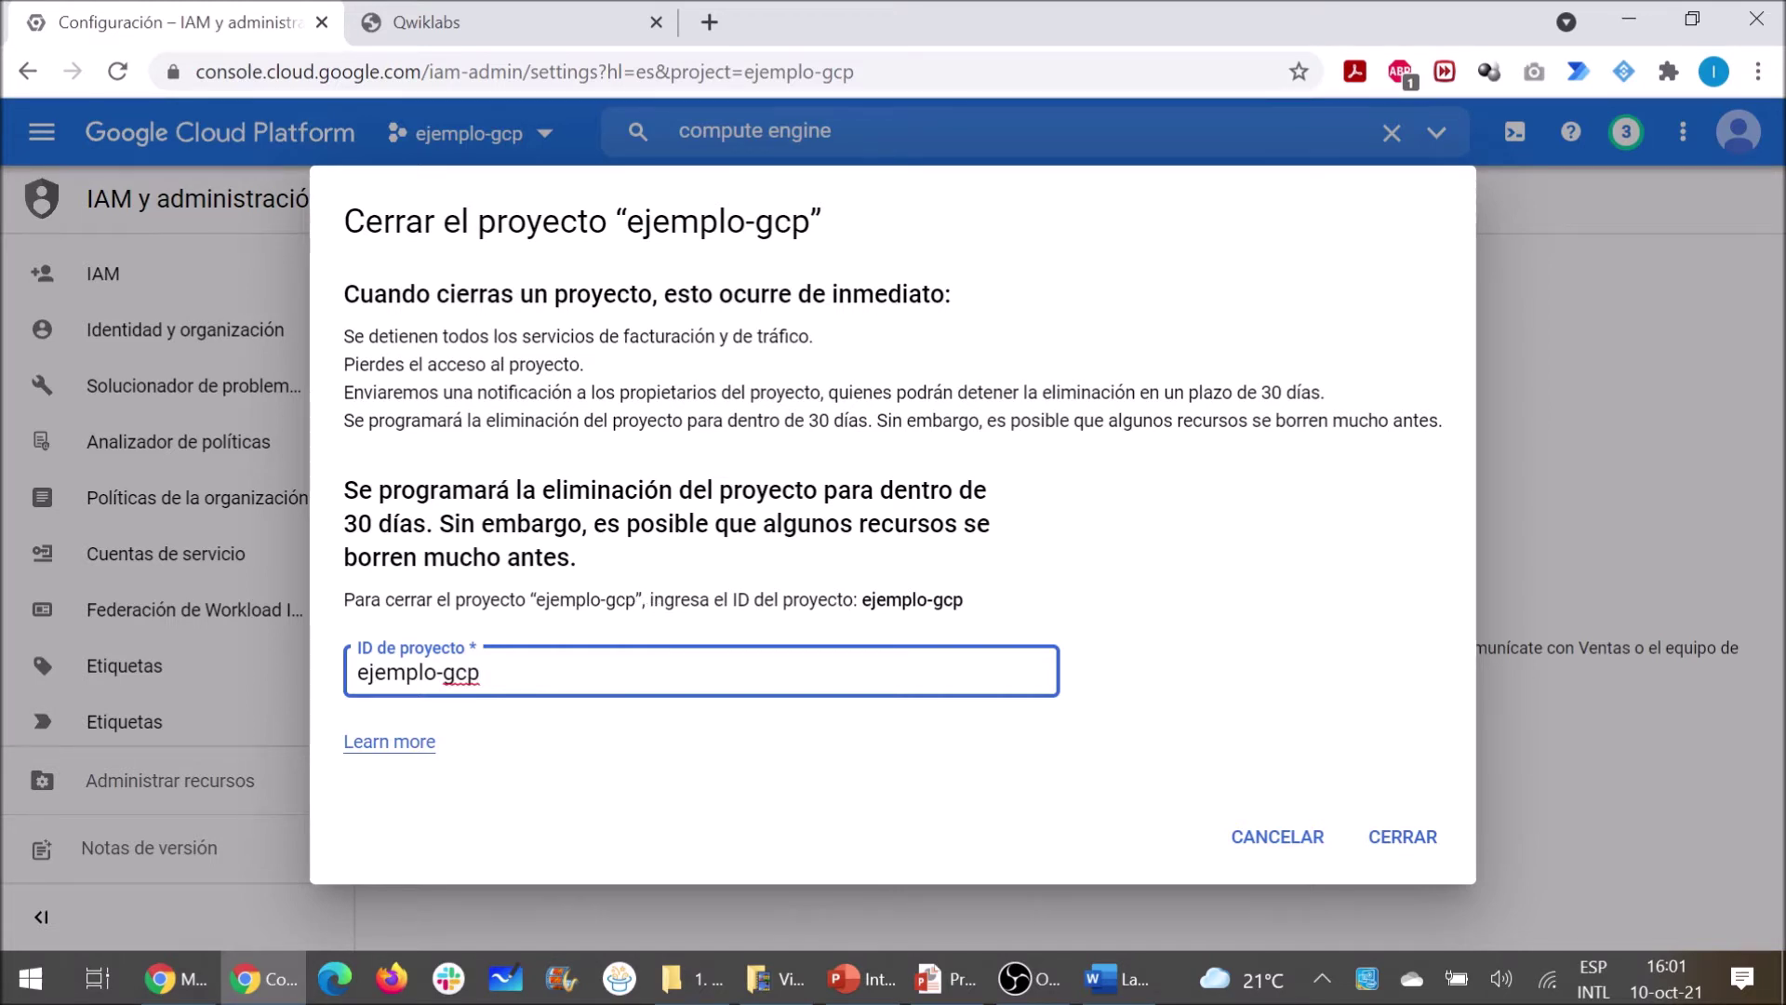
click(1384, 843)
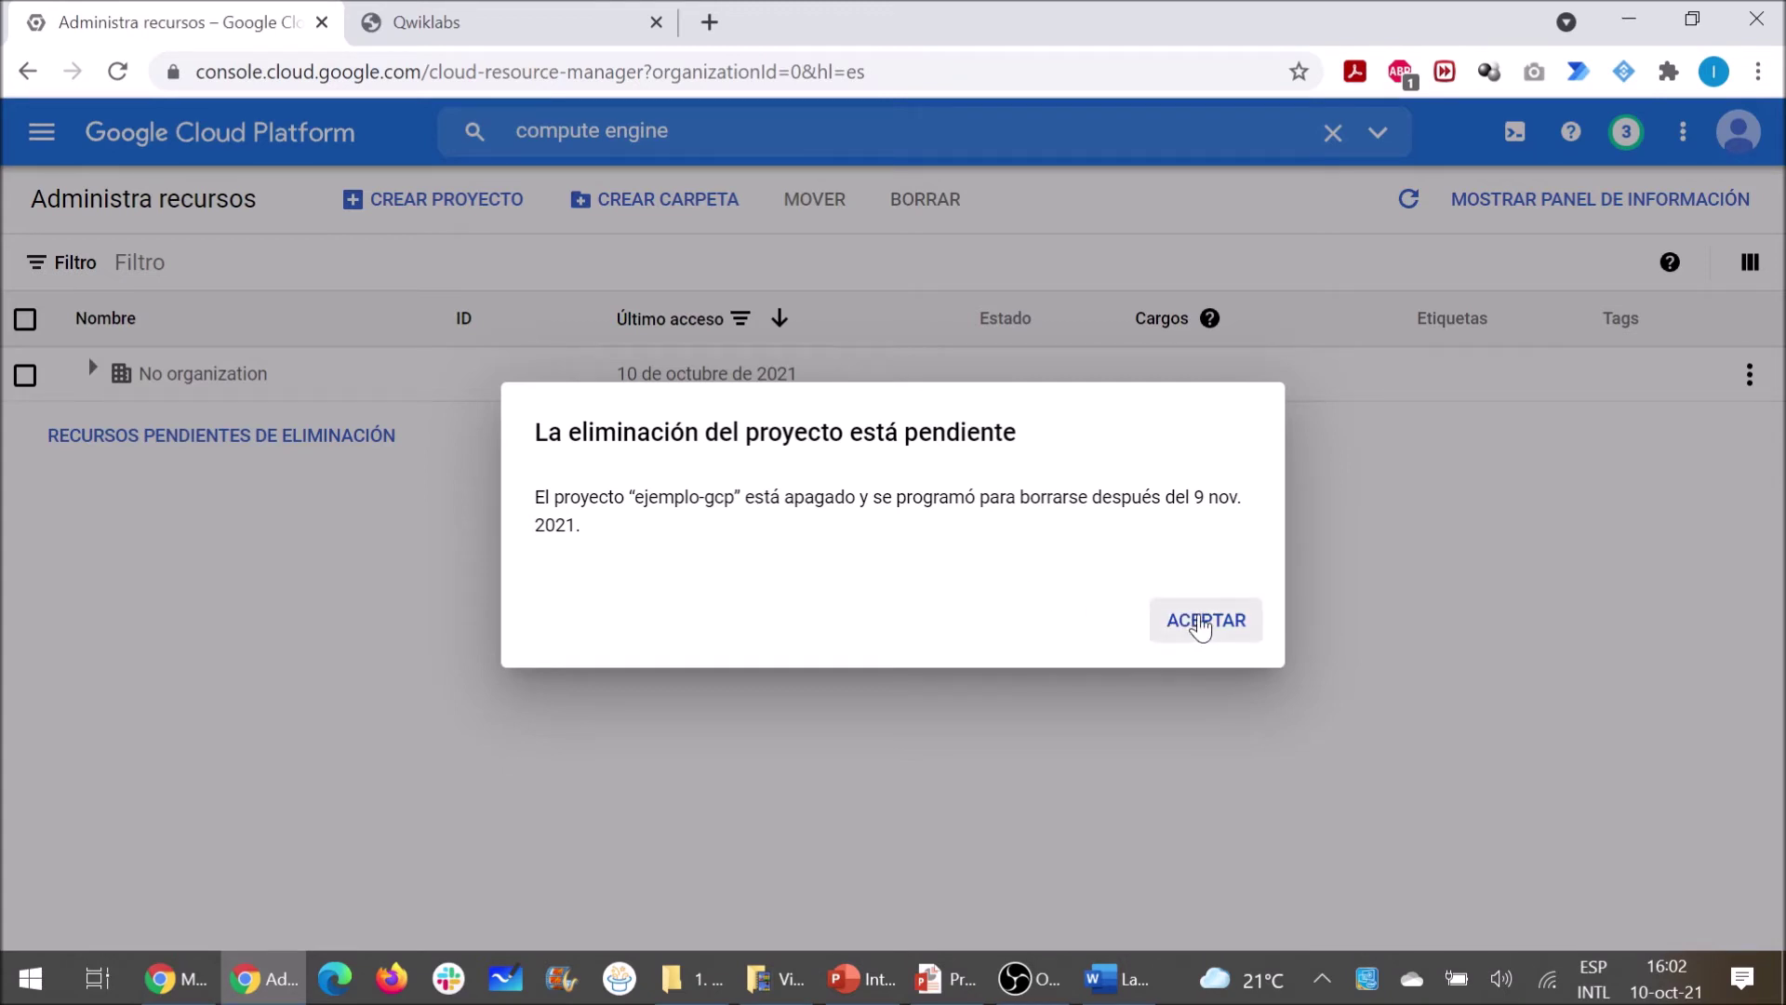
click(1200, 621)
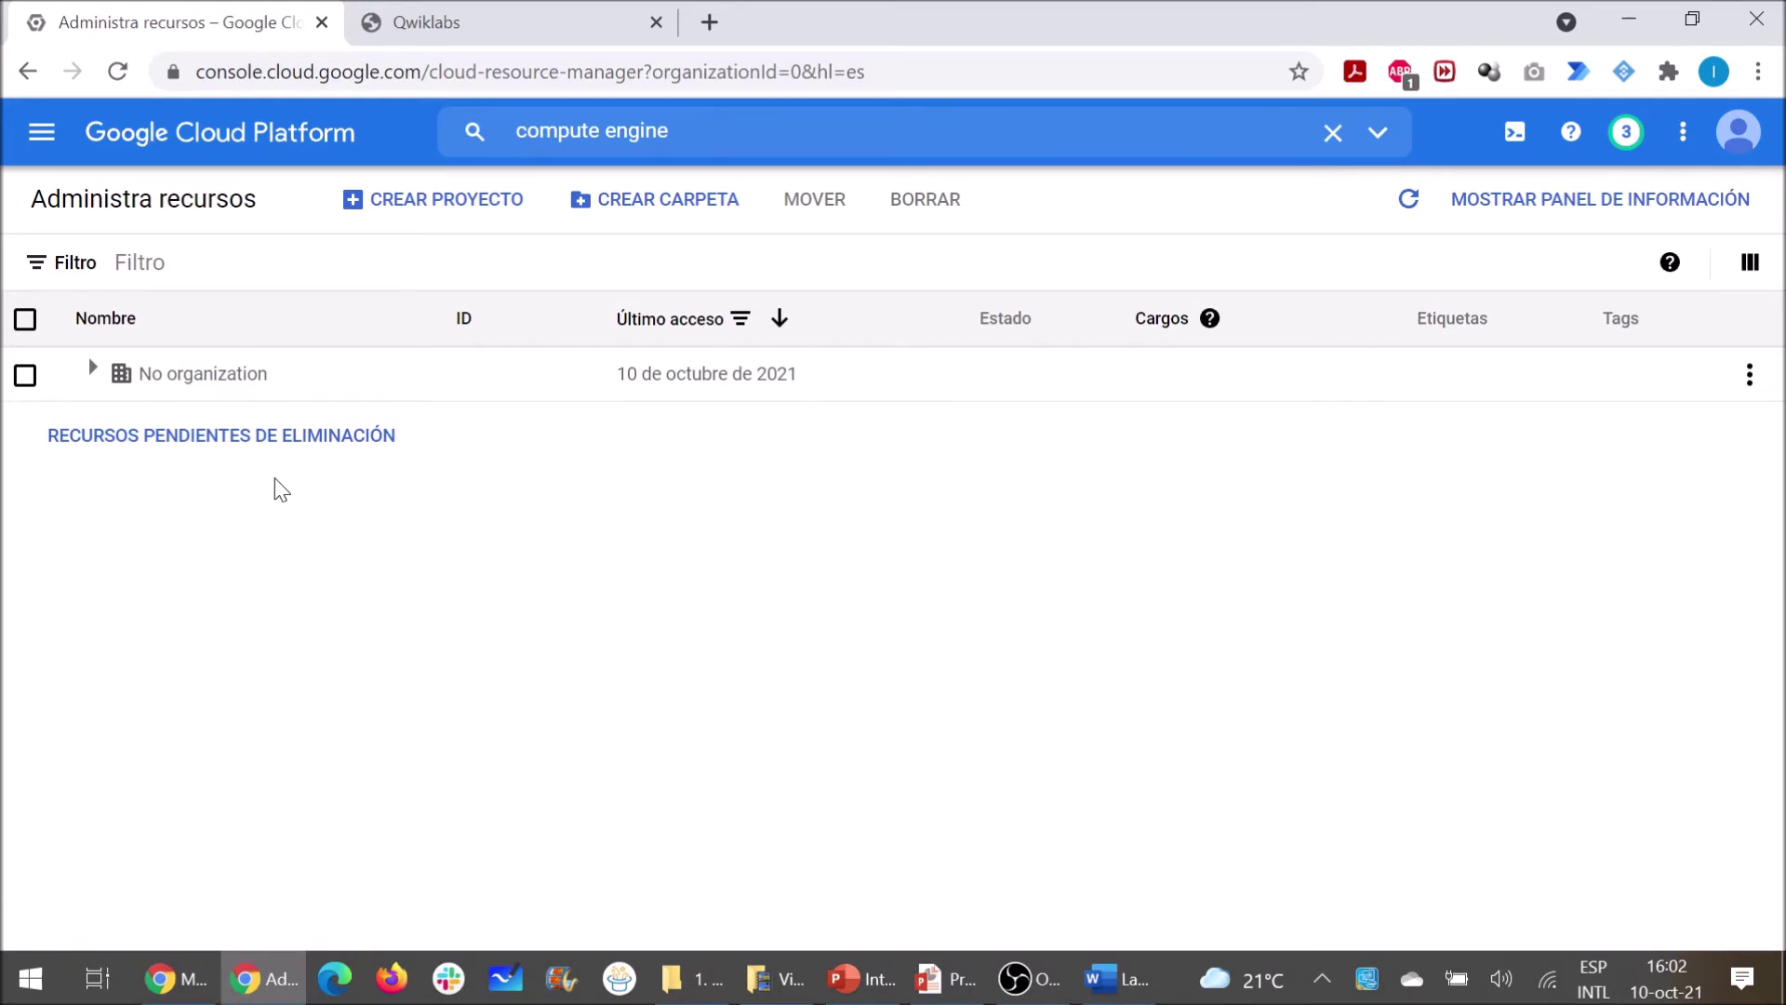
Go to the Curso GCP home dashboard and check the list of recent projects
click(251, 141)
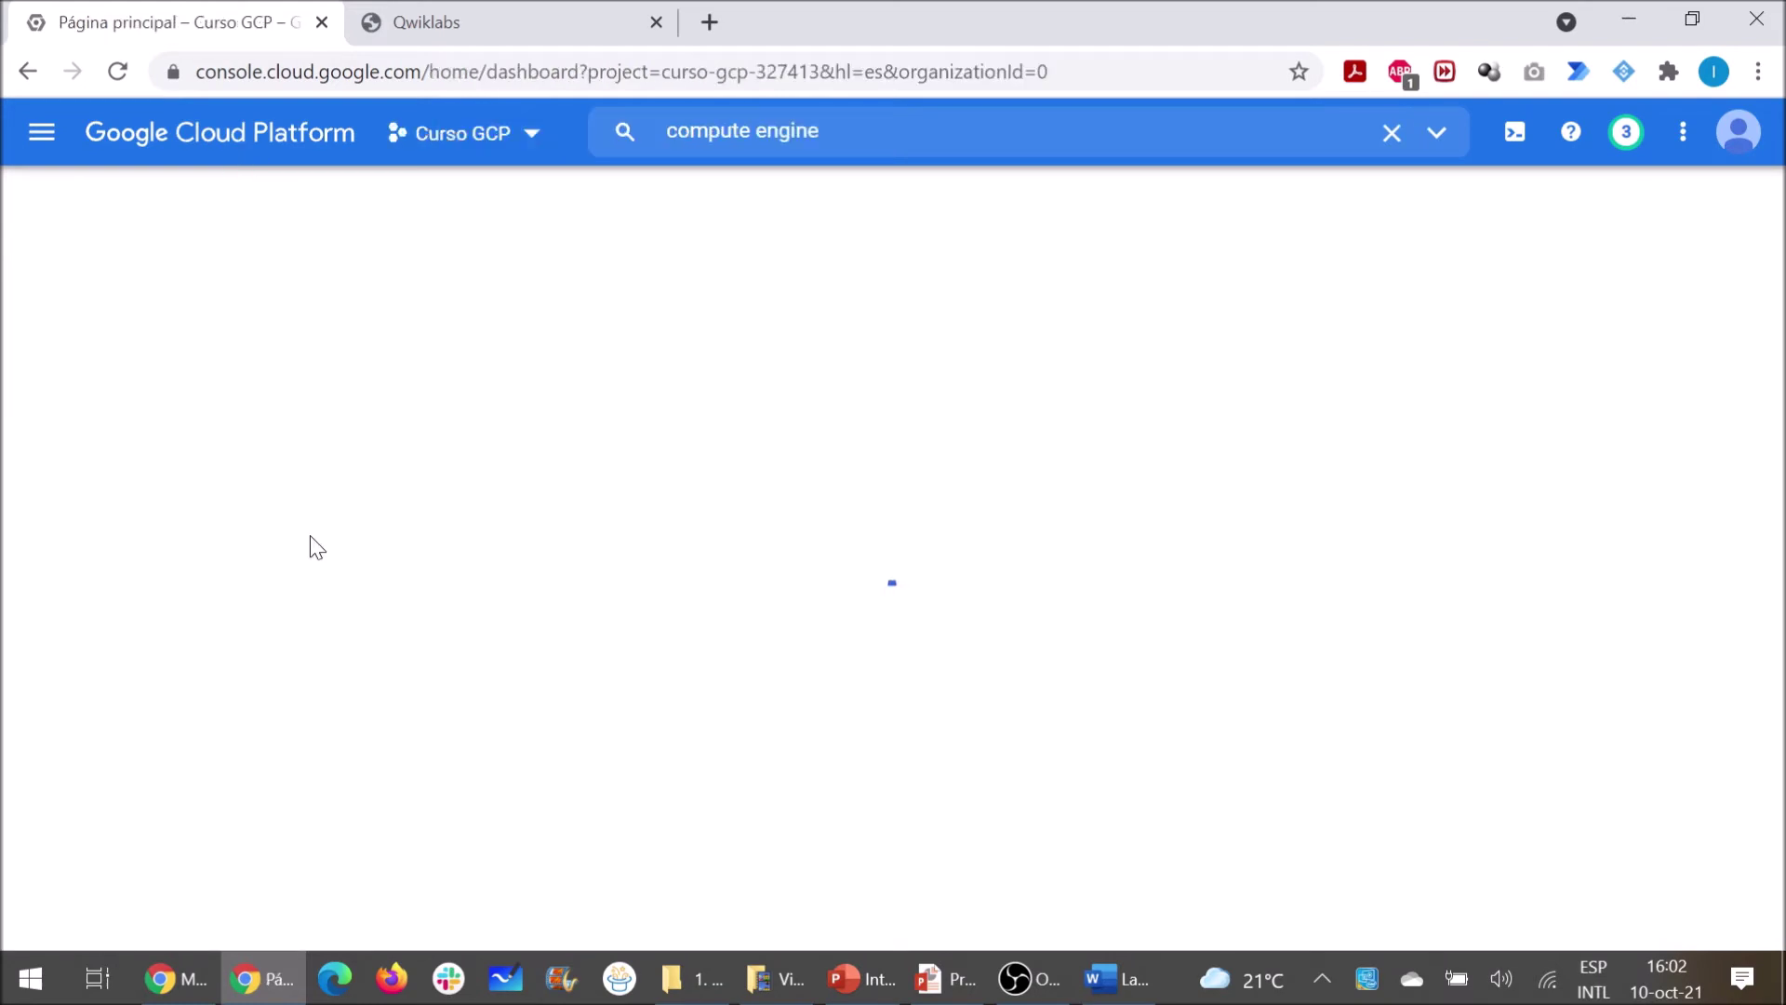
click(484, 146)
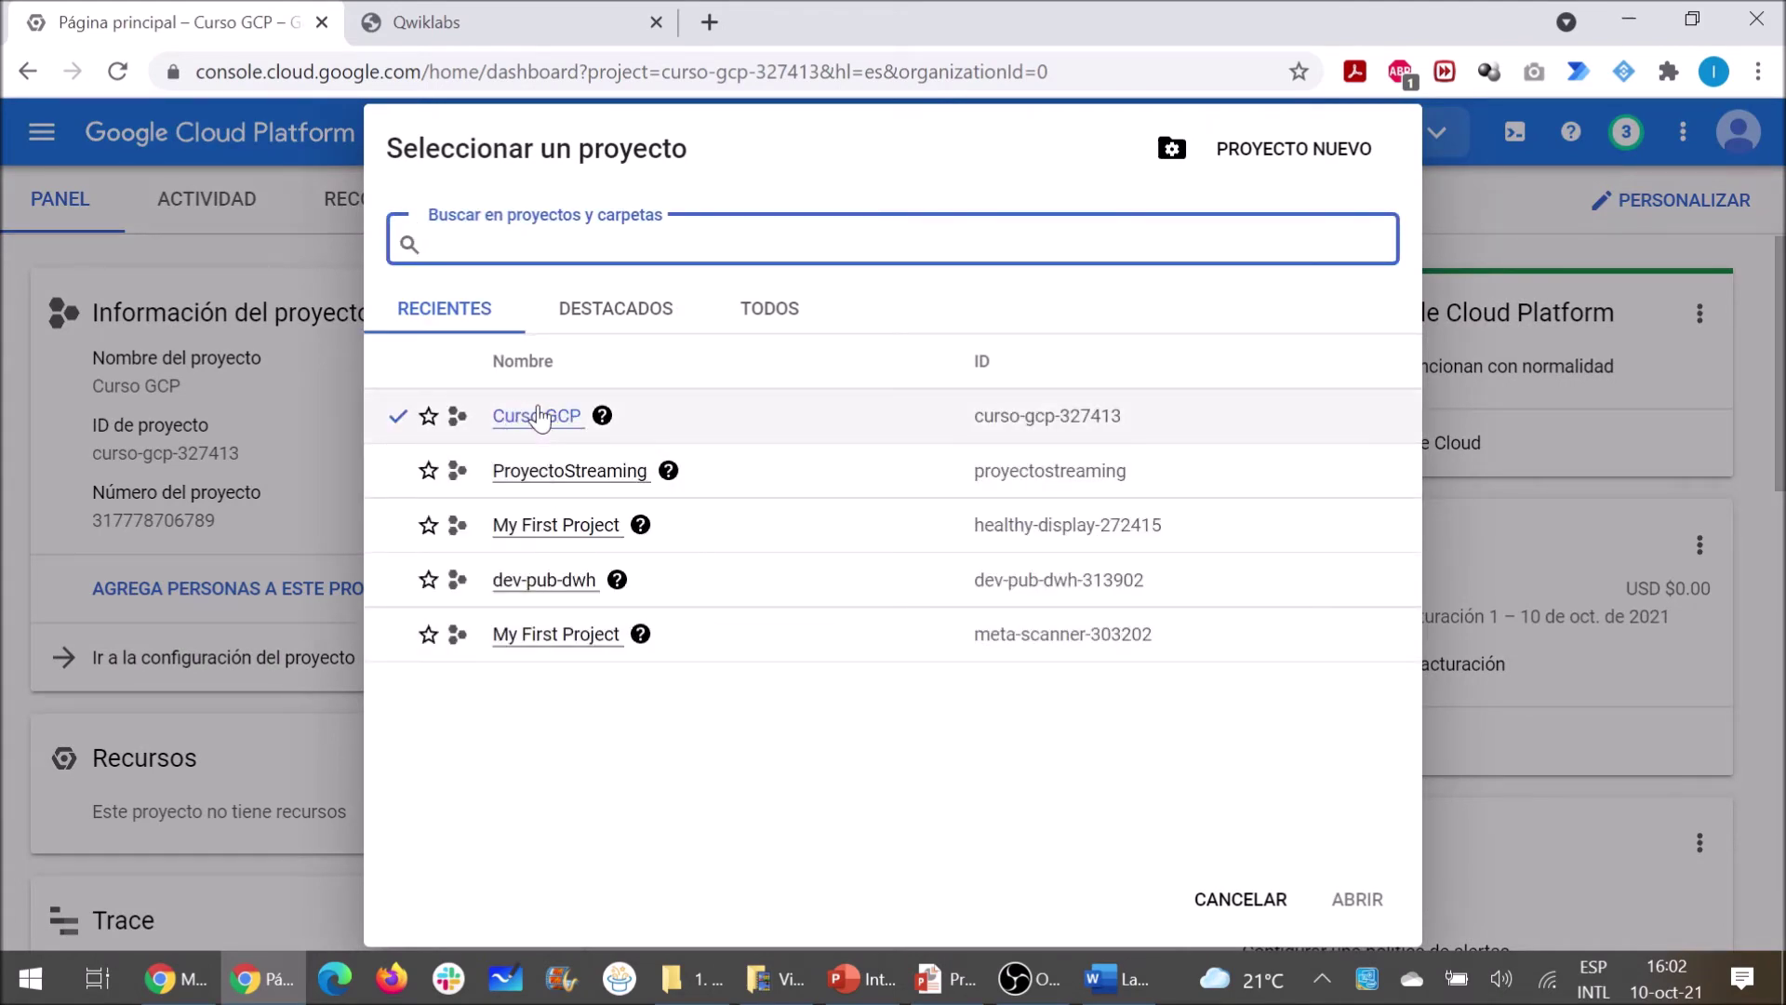
click(1209, 903)
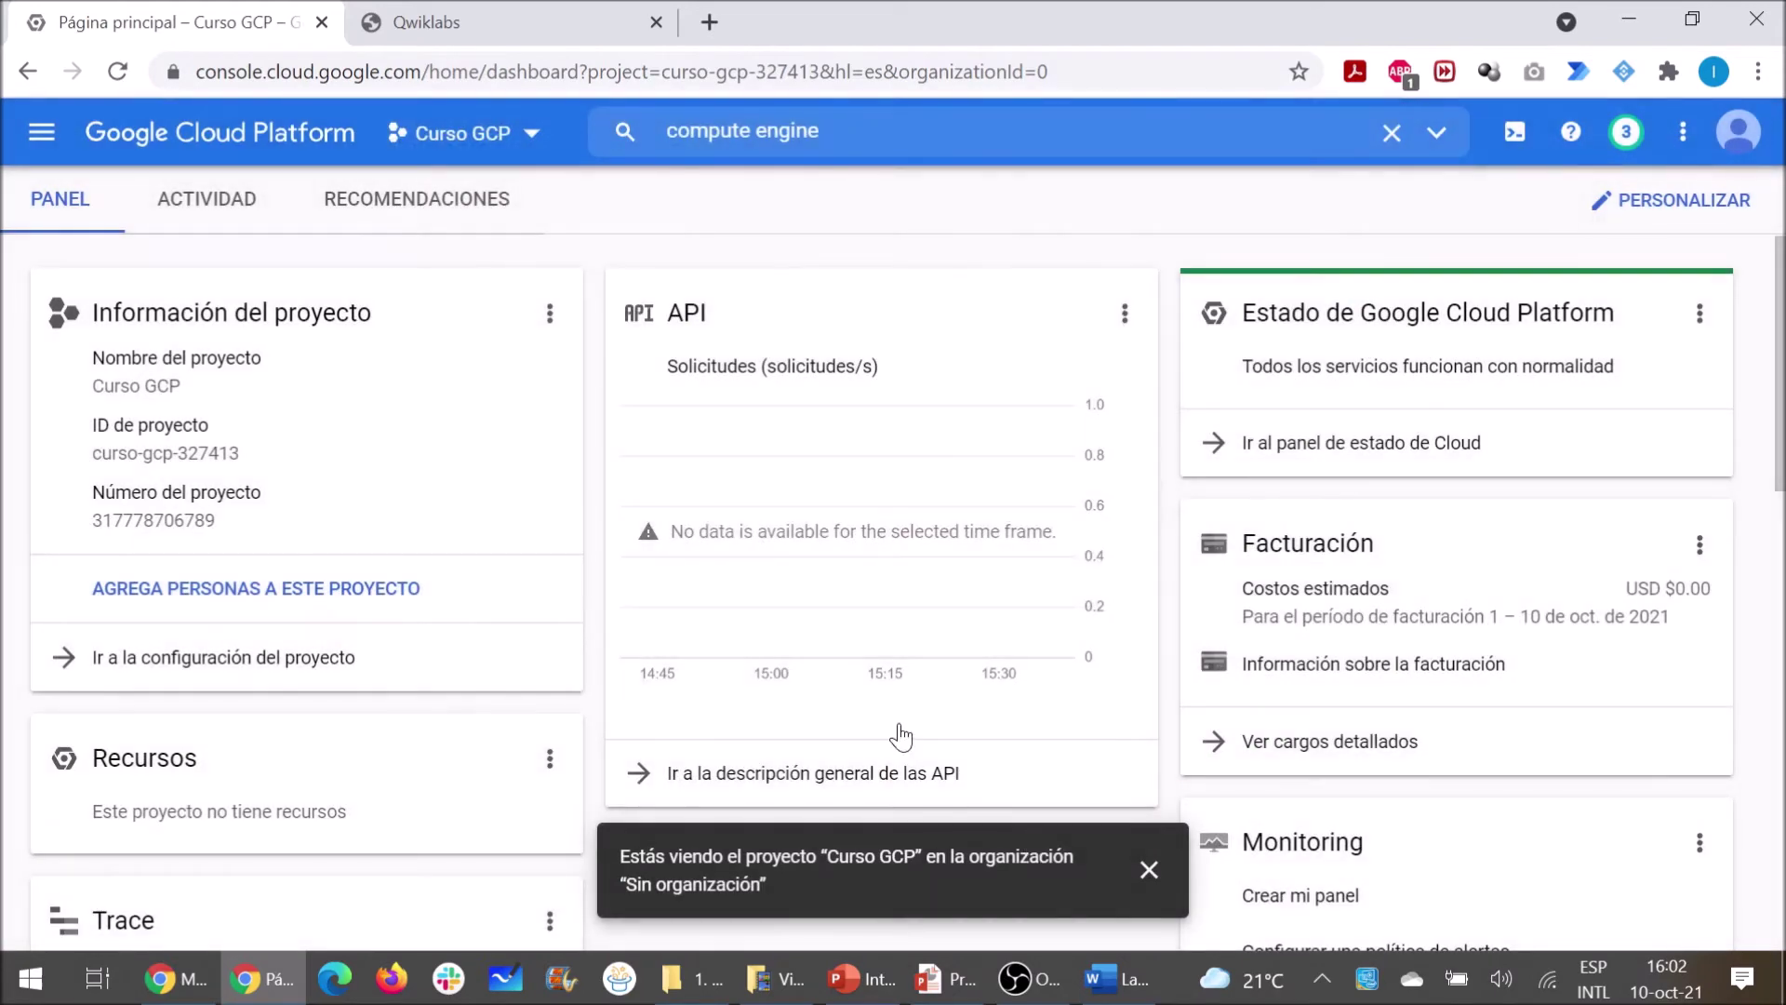
click(1149, 869)
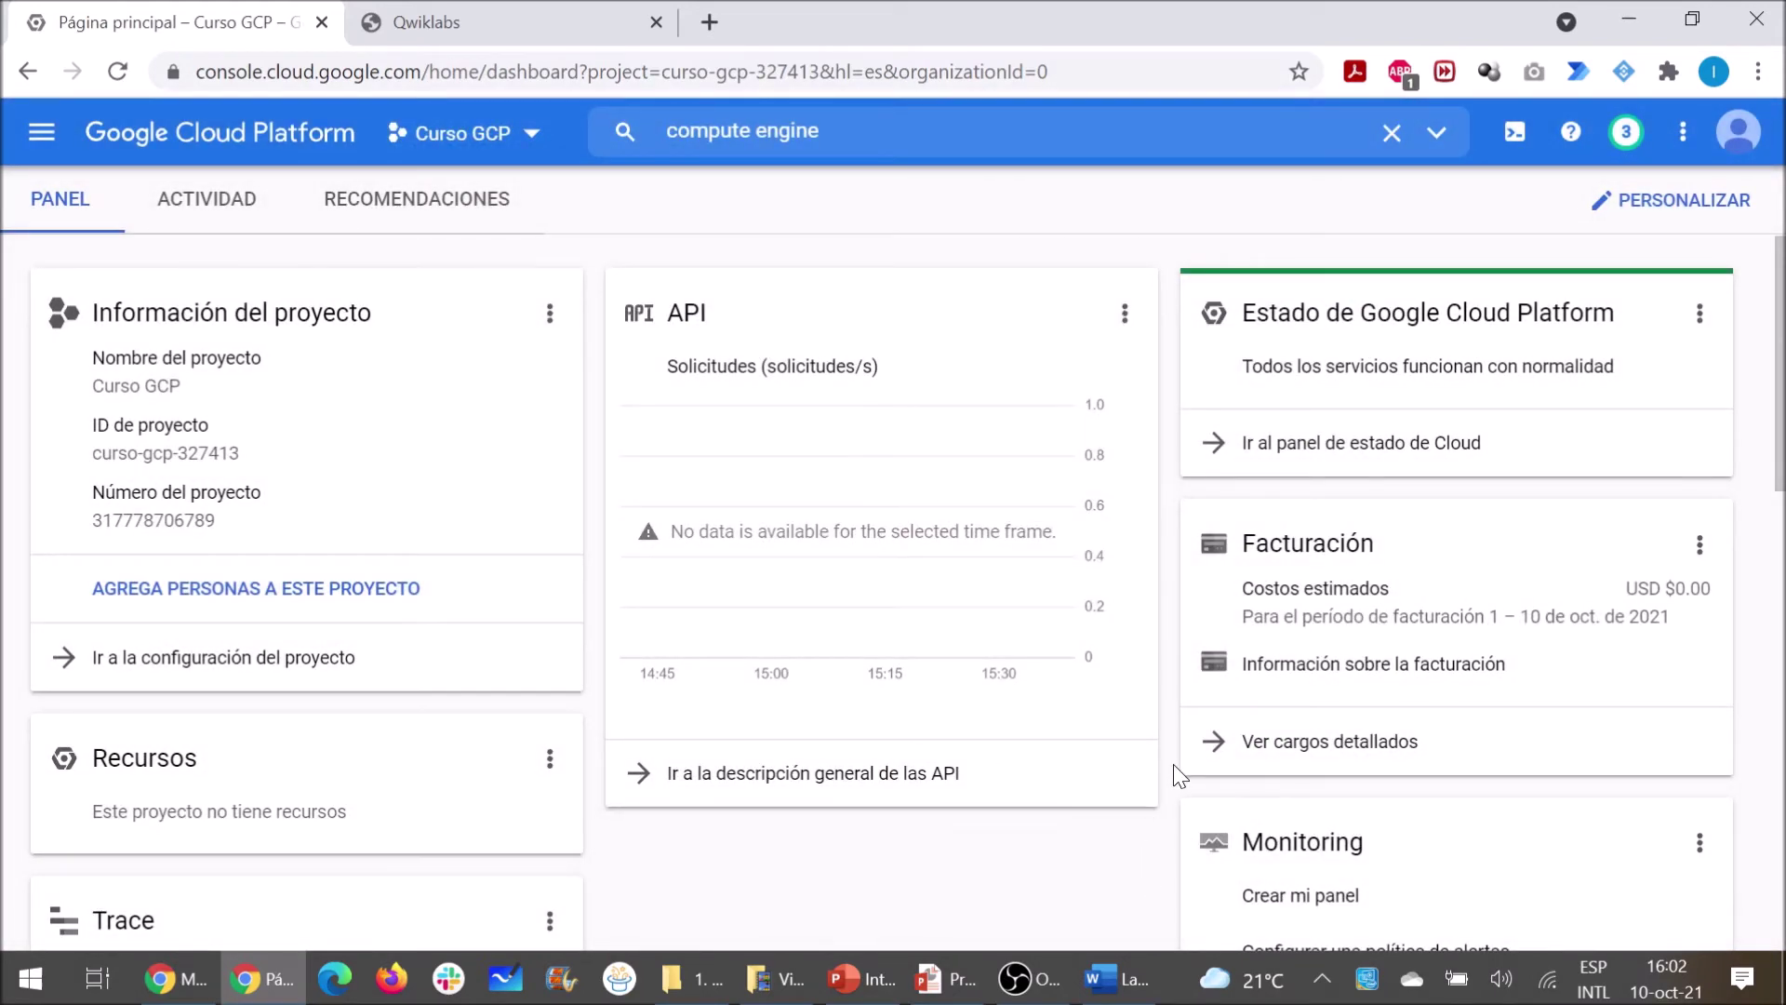
Examine the estimated costs and billing period on the dashboard's billing card, and open its detailed charges in a new browser tab
scroll(1174, 762, down, 2)
scroll(1198, 513, up, 2)
drag(1665, 588, 1710, 588)
click(1541, 617)
drag(1311, 617, 1465, 617)
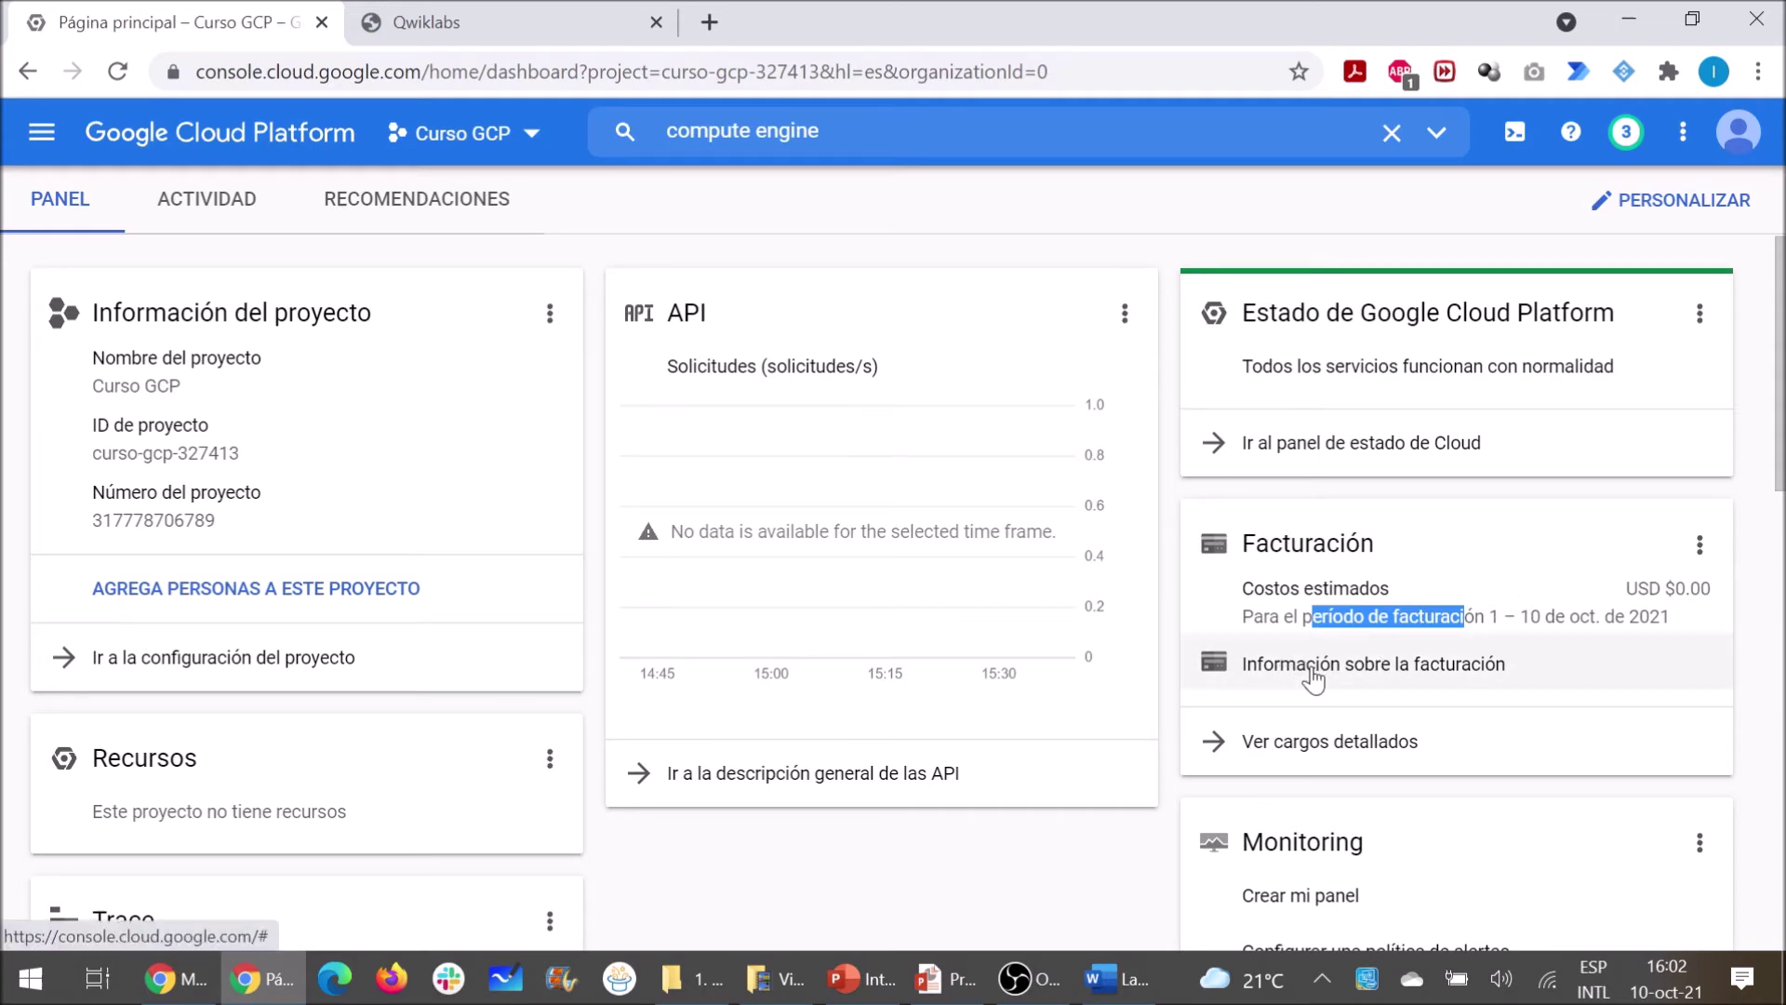
click(1296, 539)
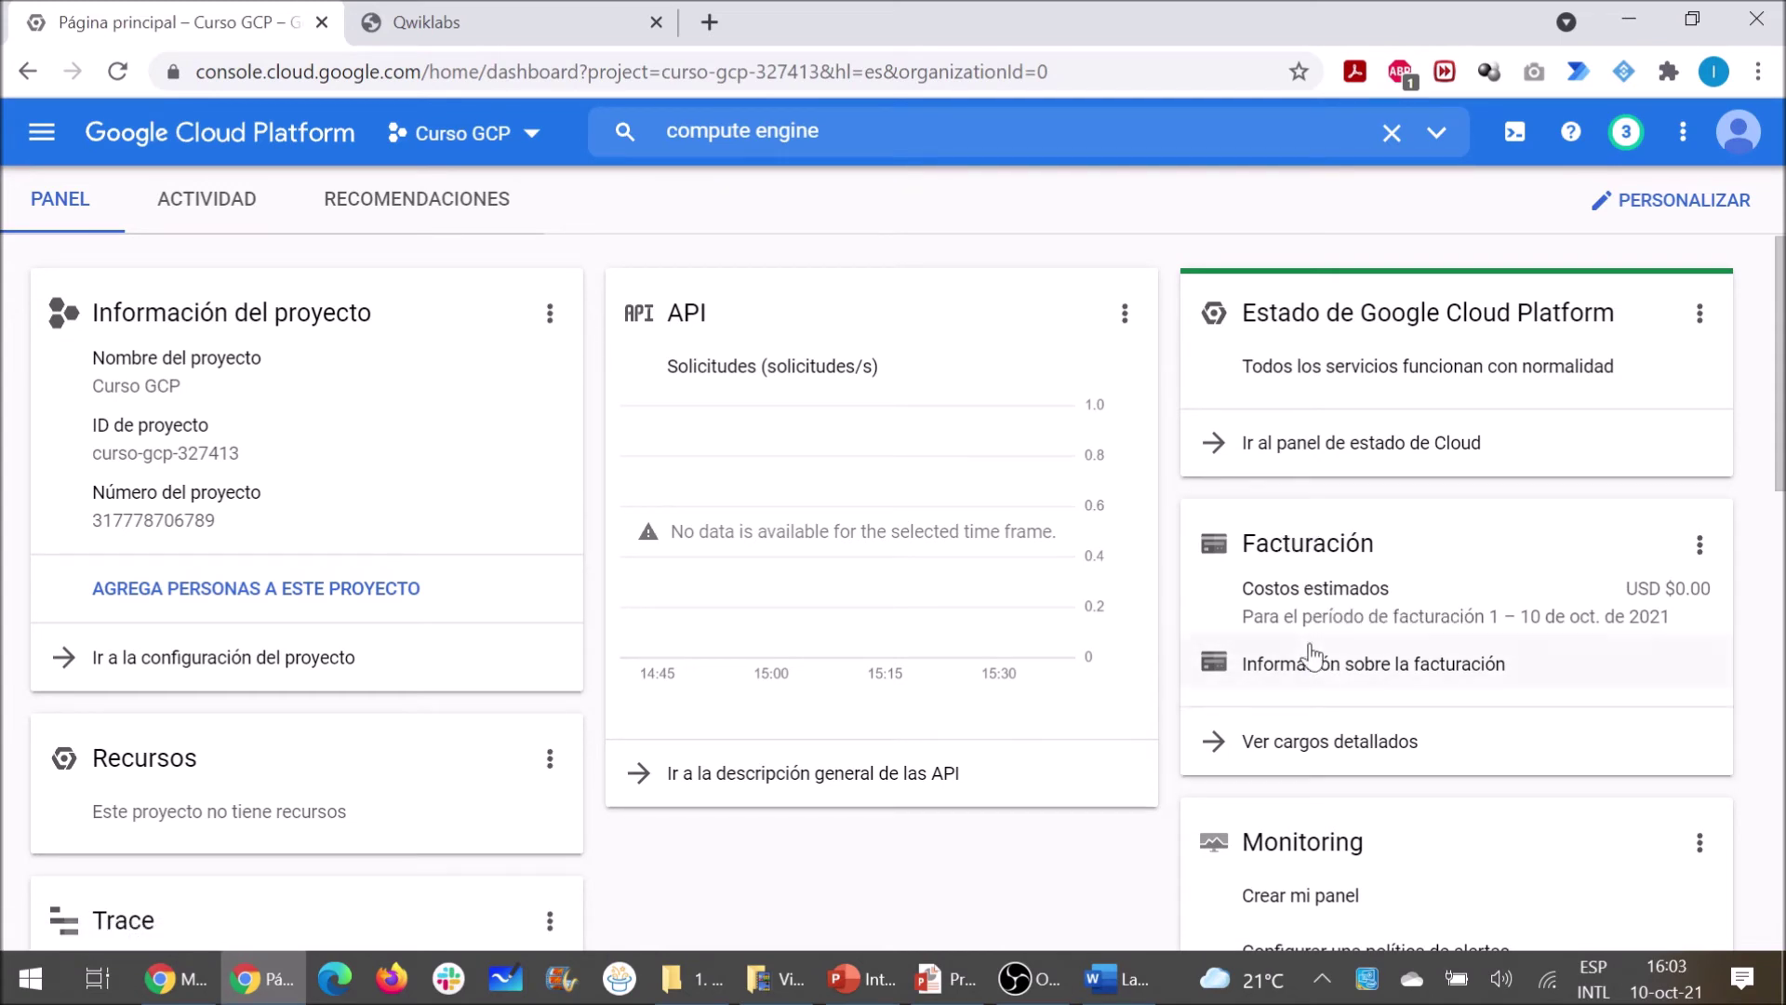
right_click(1300, 750)
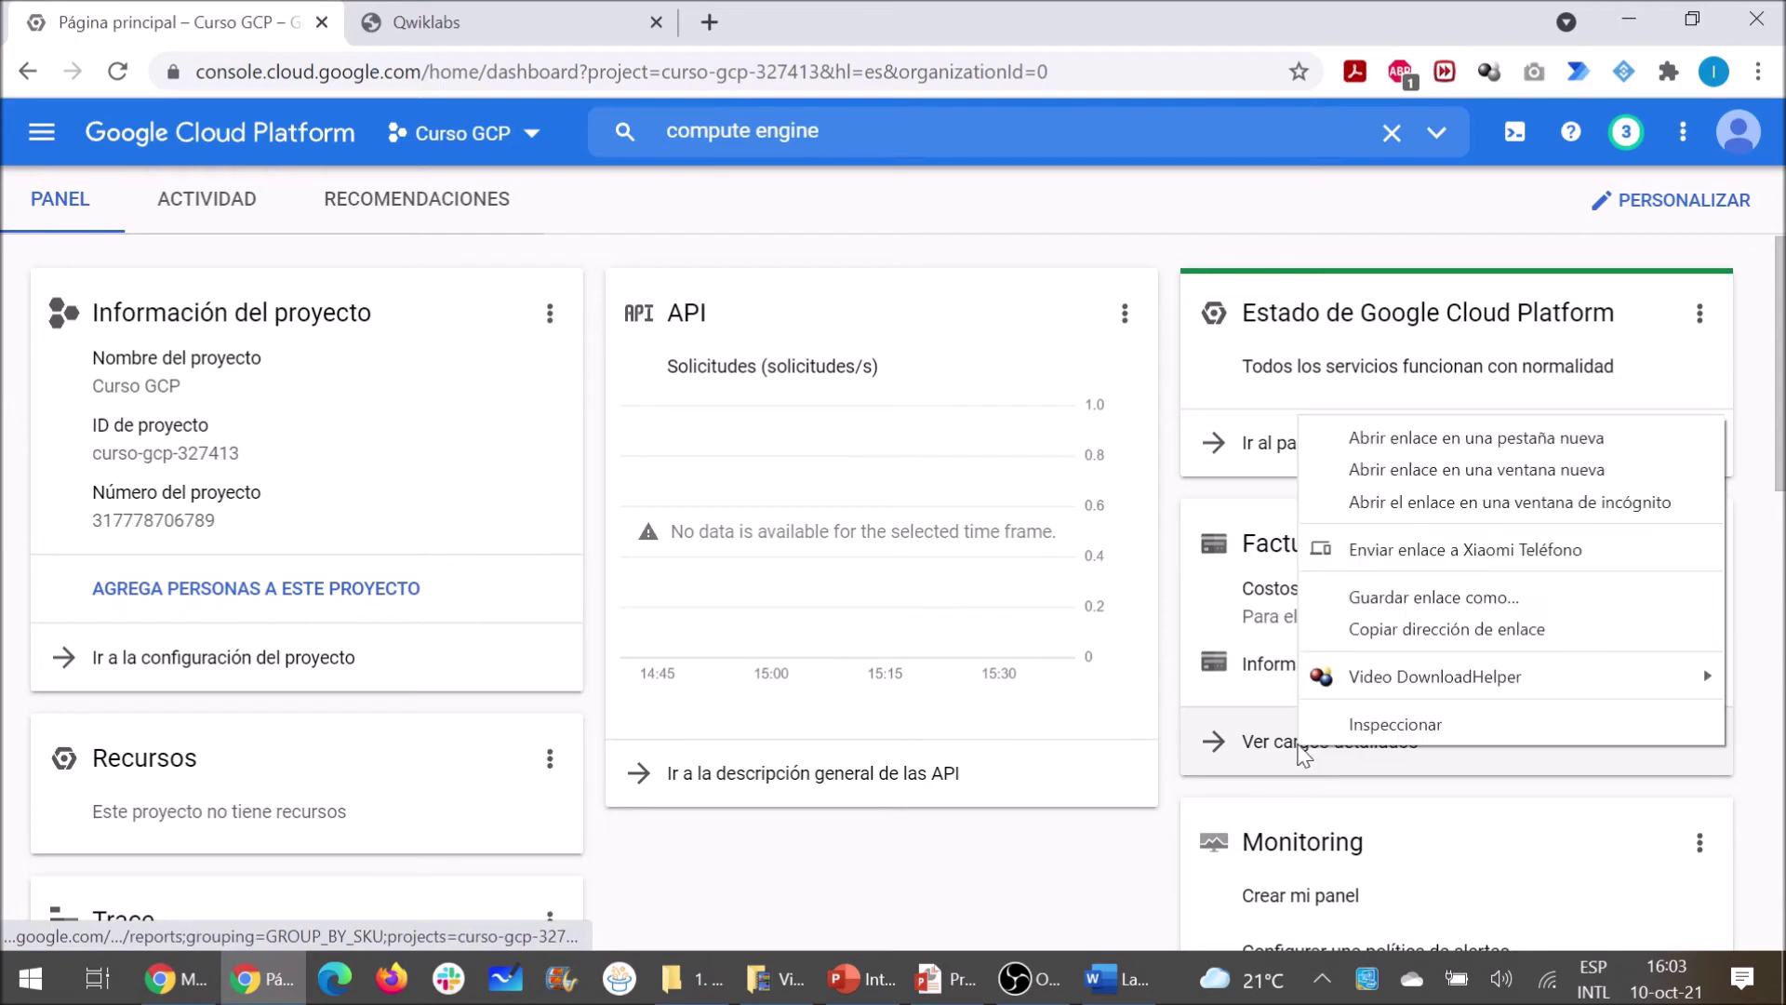
click(1348, 438)
Open the billing tour from the dashboard's billing card and go back to the interactive tutorials list
click(1349, 666)
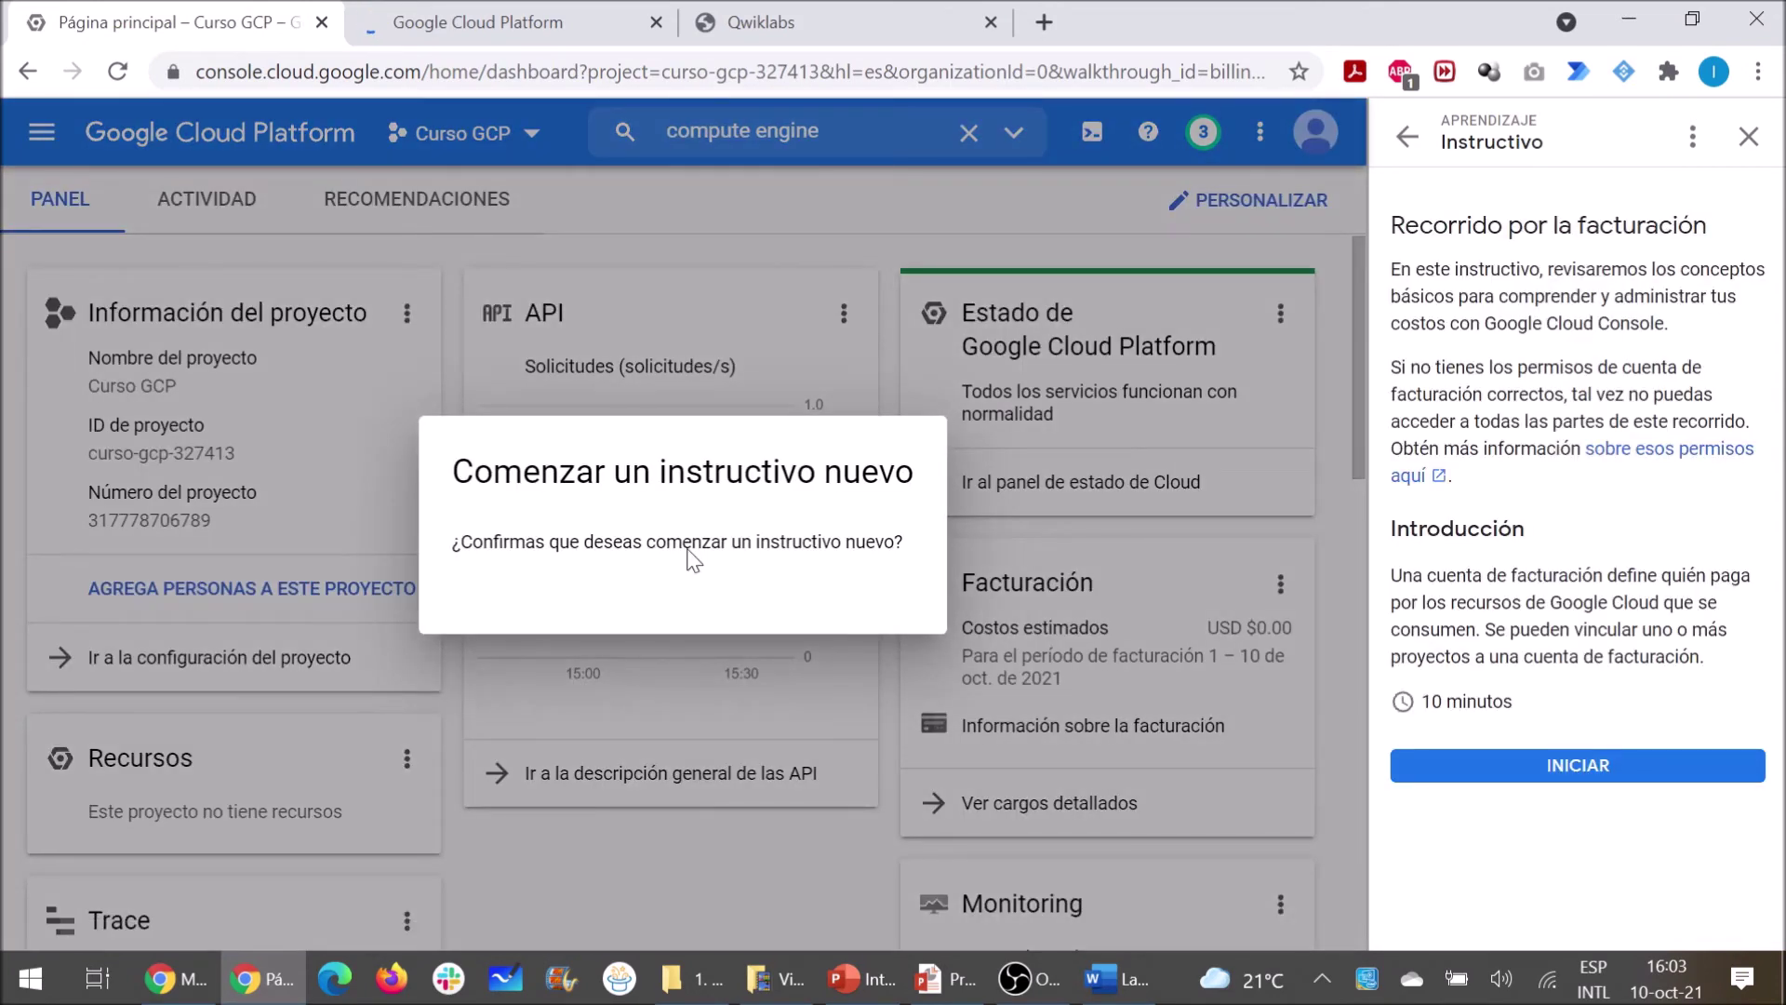
click(834, 614)
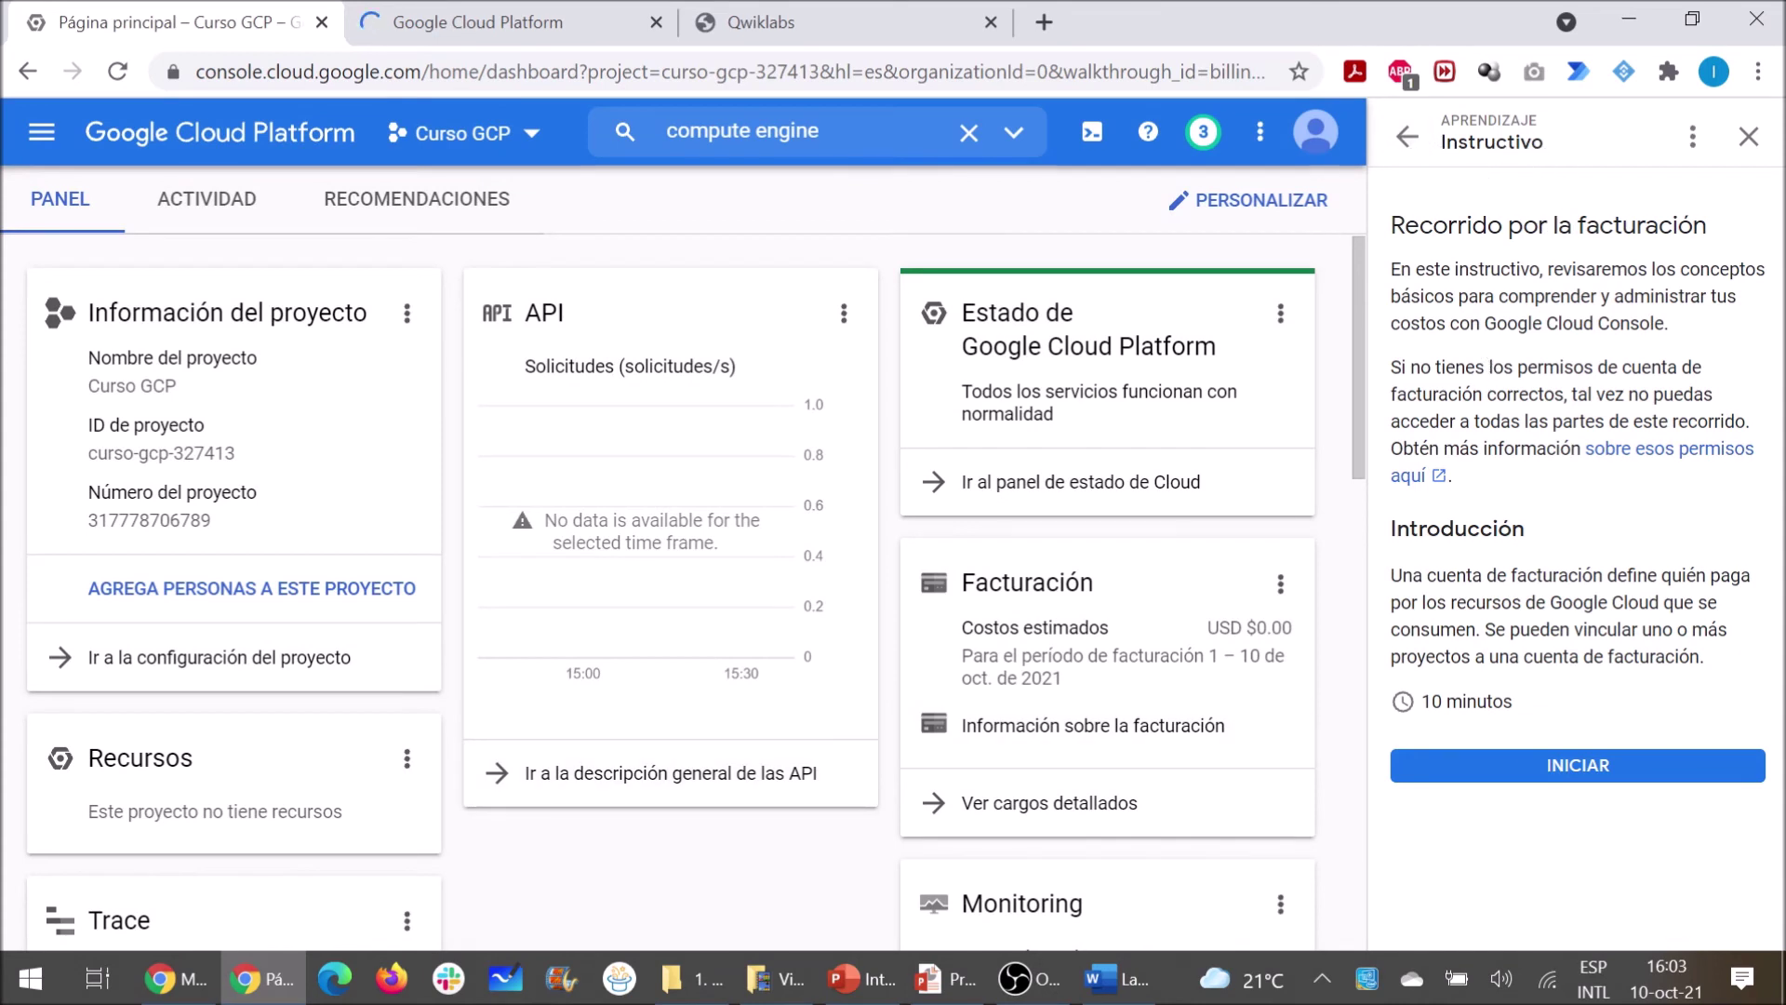
click(1407, 140)
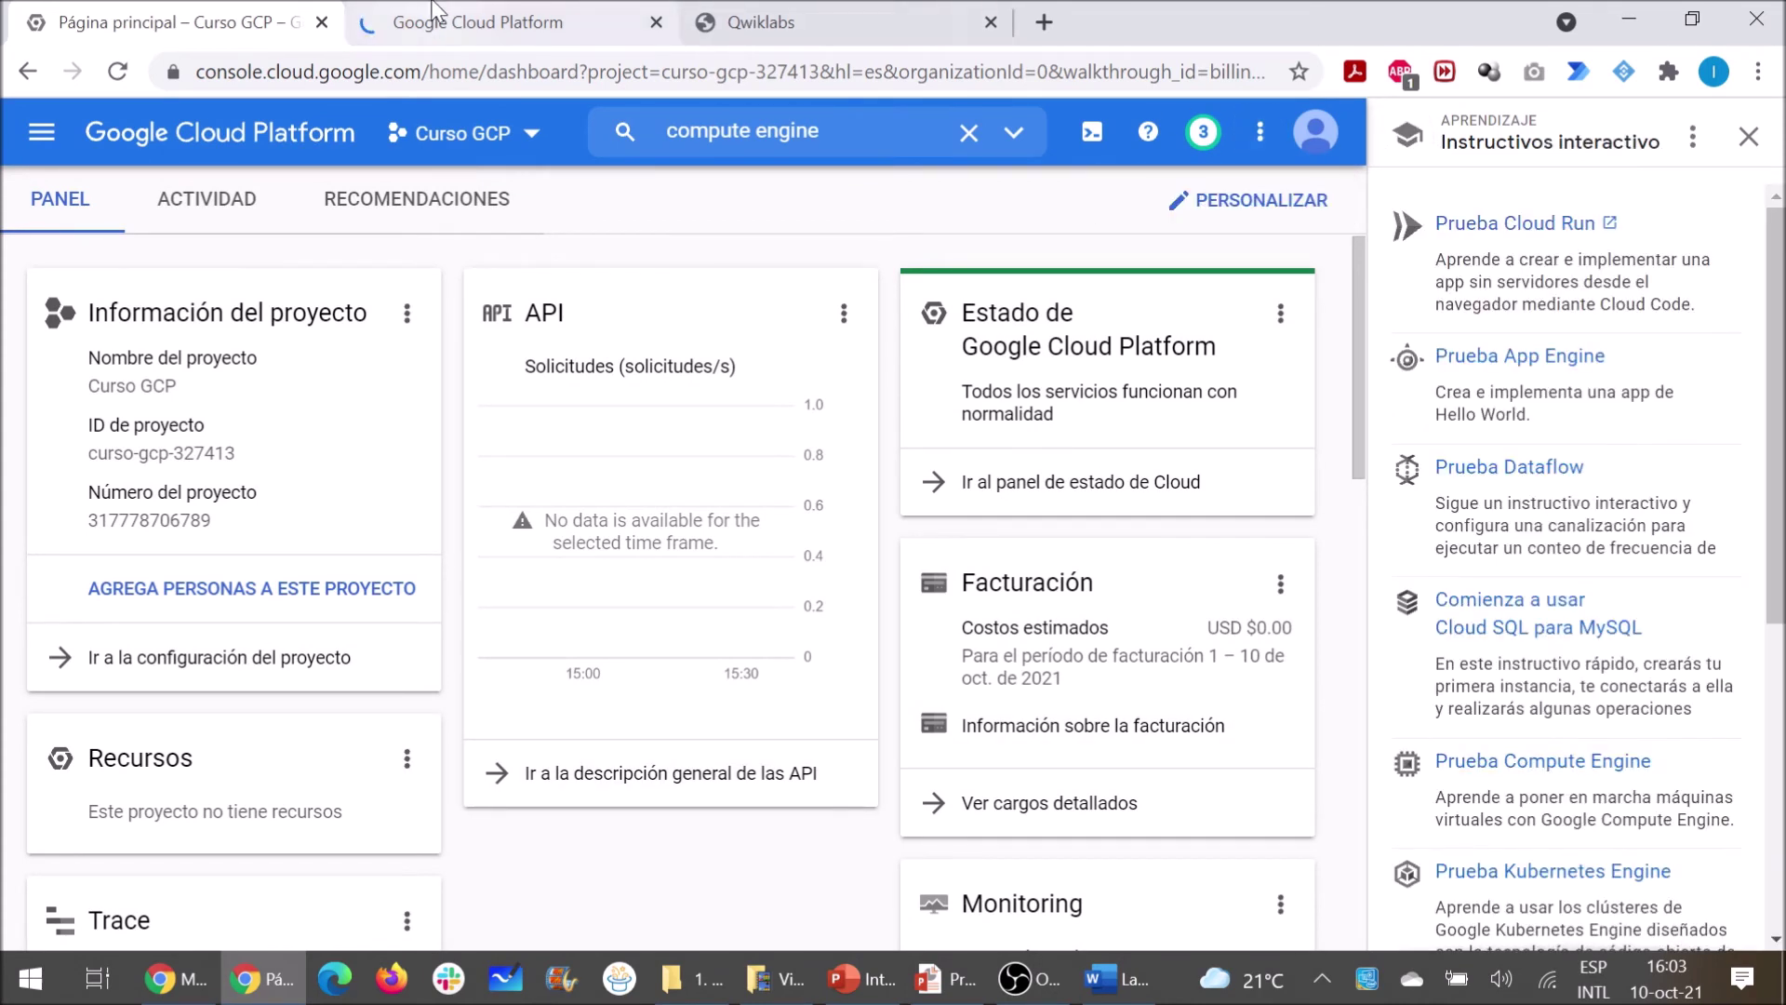
Browse the interactive tutorials offered beside the Curso GCP dashboard
click(515, 23)
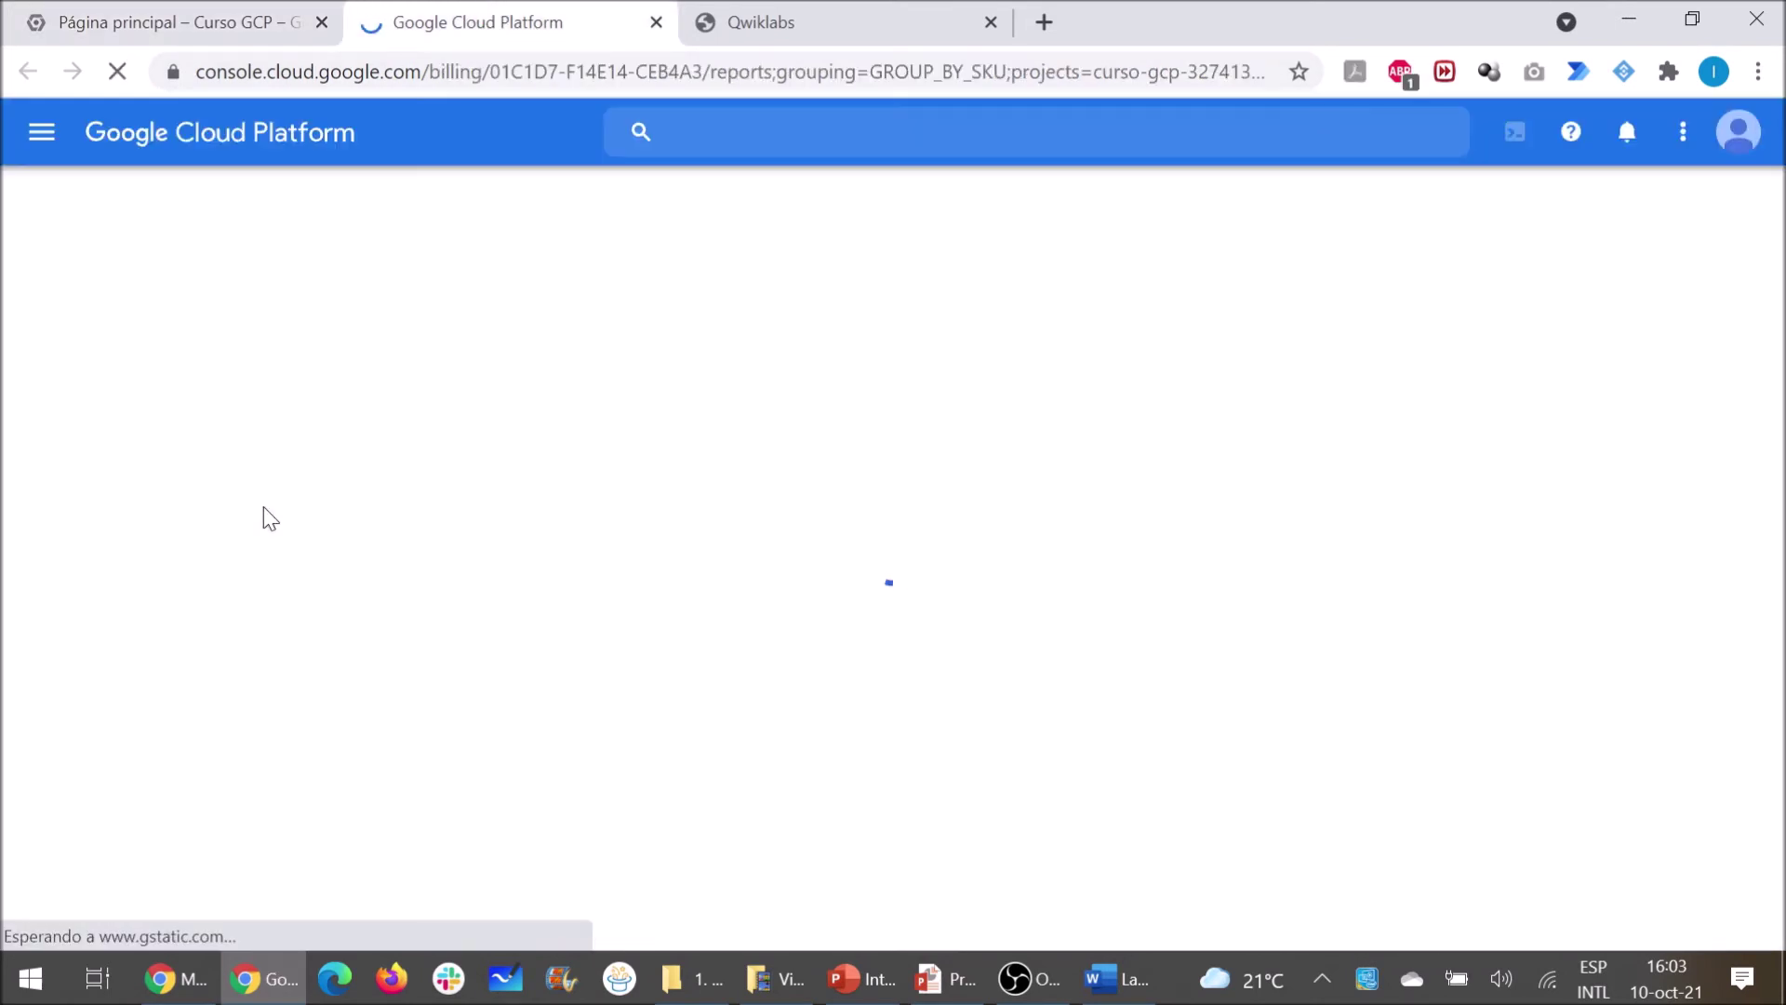
click(126, 22)
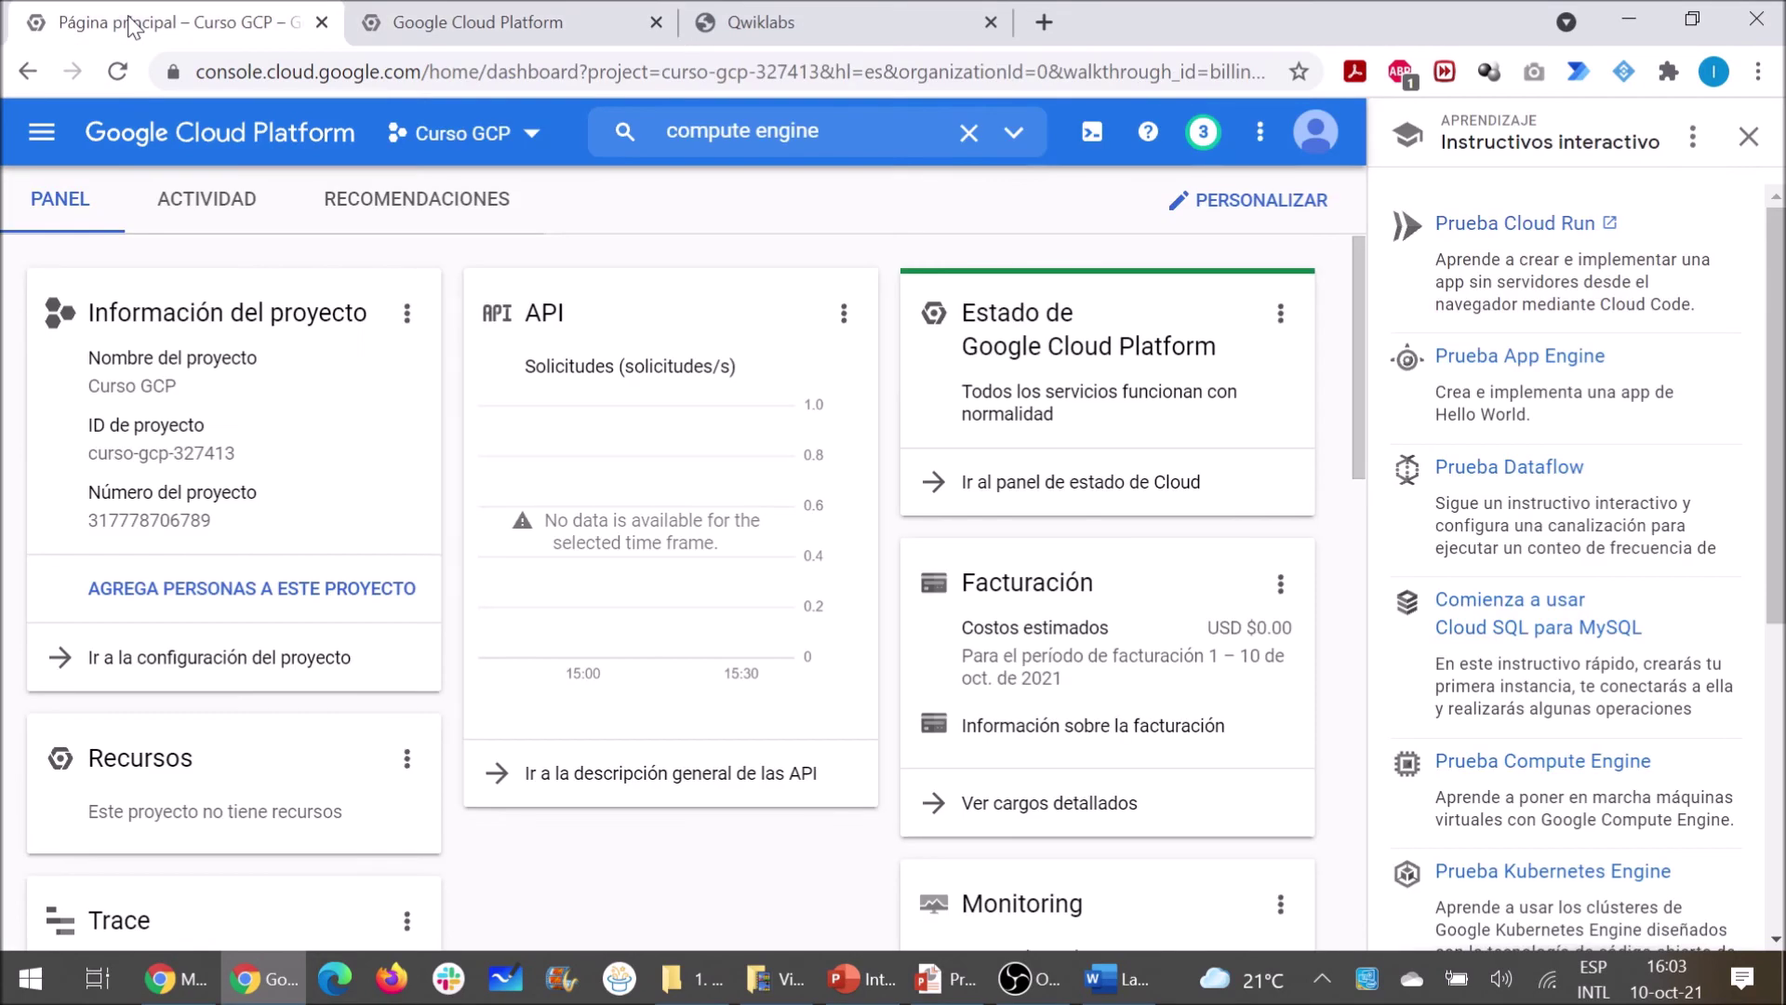
scroll(1549, 372, down, 5)
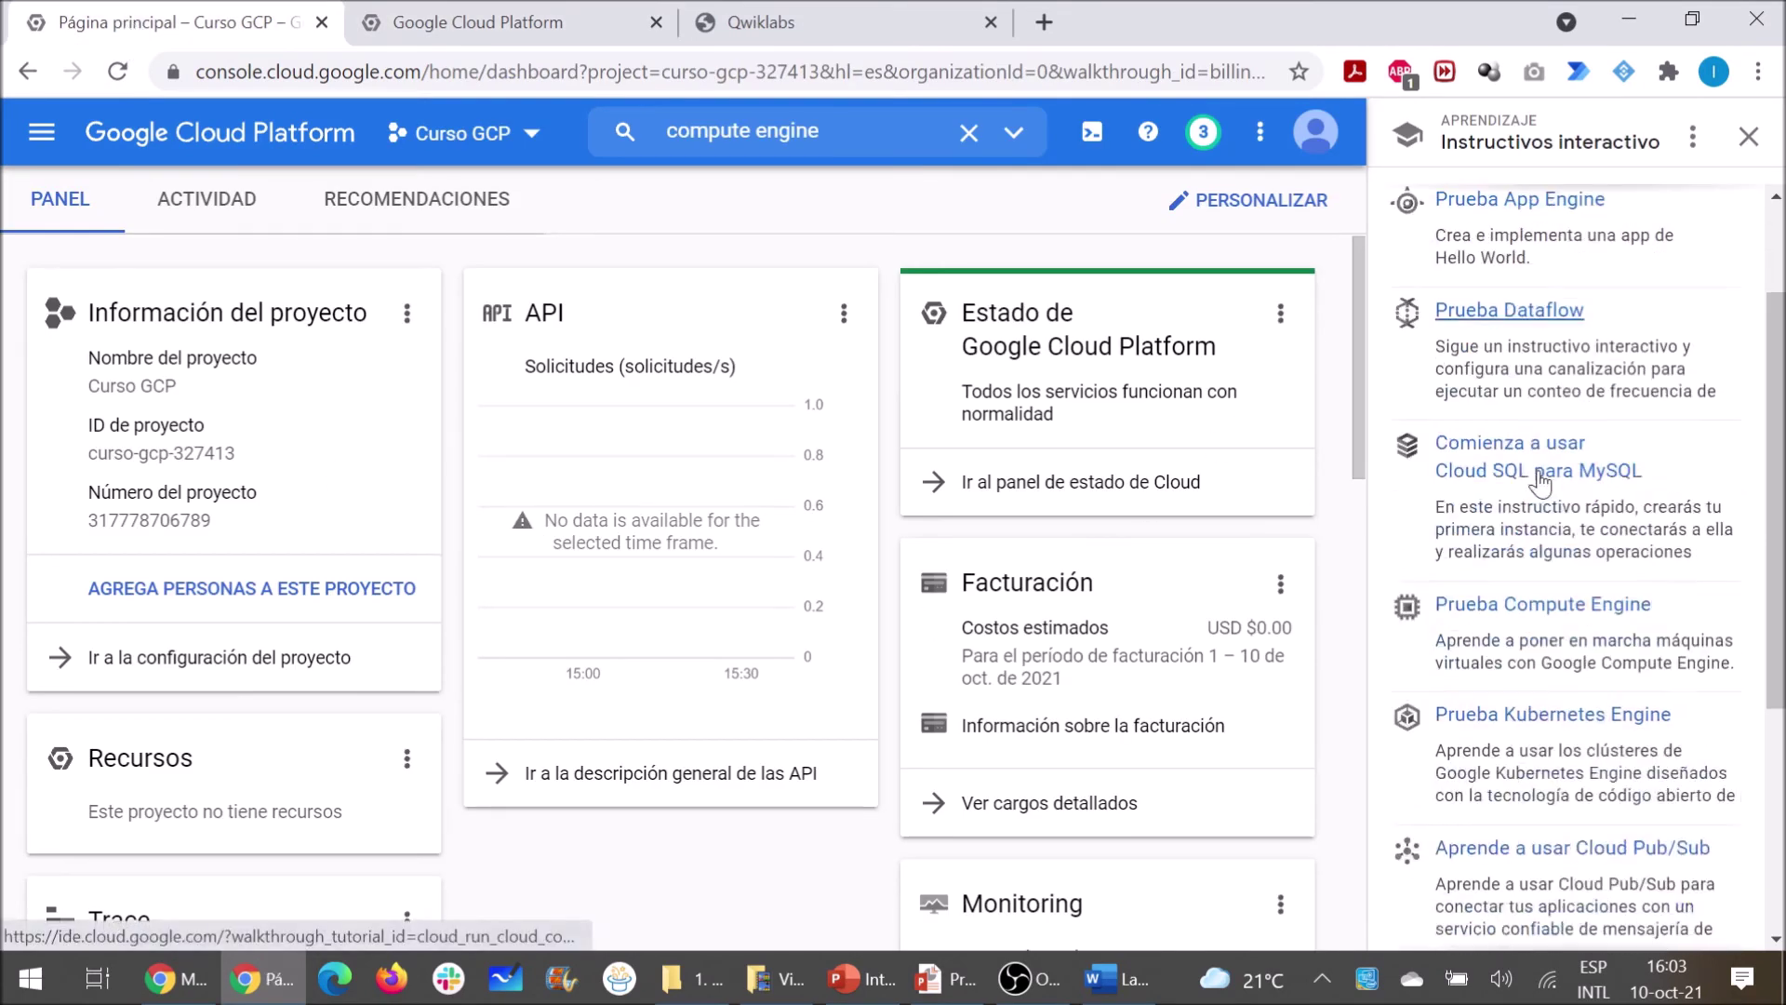
scroll(1546, 618, up, 3)
scroll(1546, 617, up, 2)
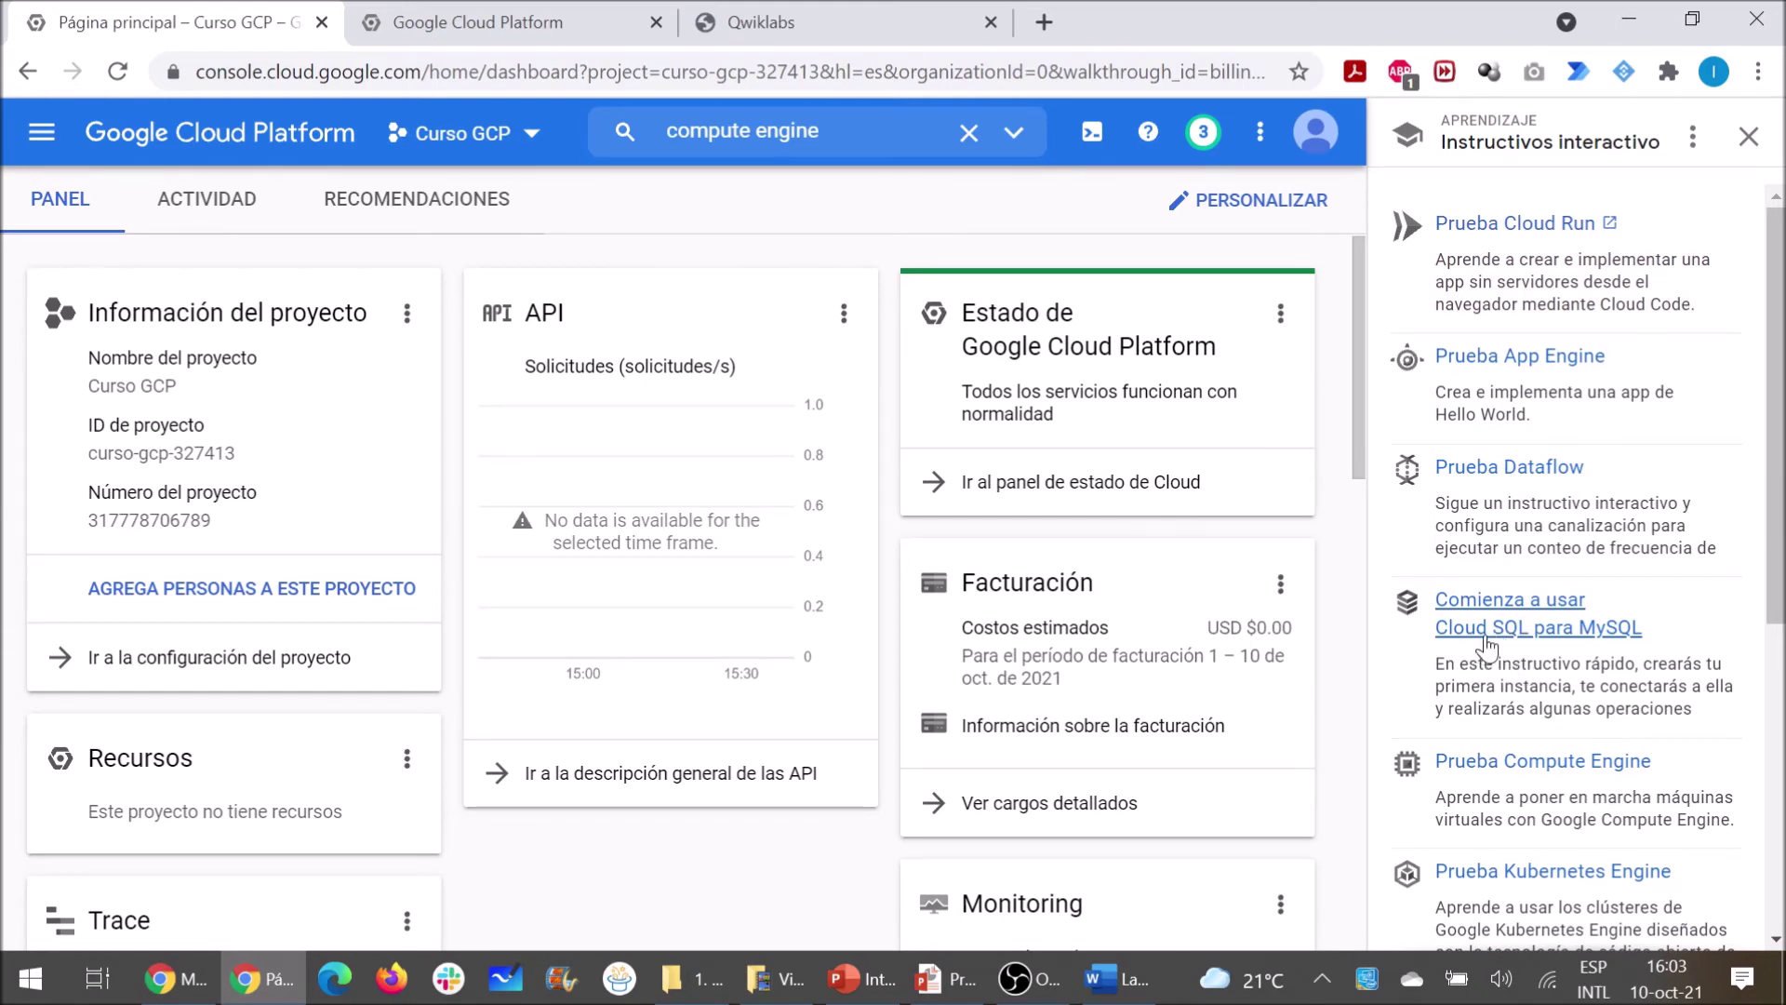
scroll(1485, 642, down, 5)
scroll(1486, 641, up, 5)
Examine the Curso GCP billing report for the current month in the detailed charges tab
click(506, 20)
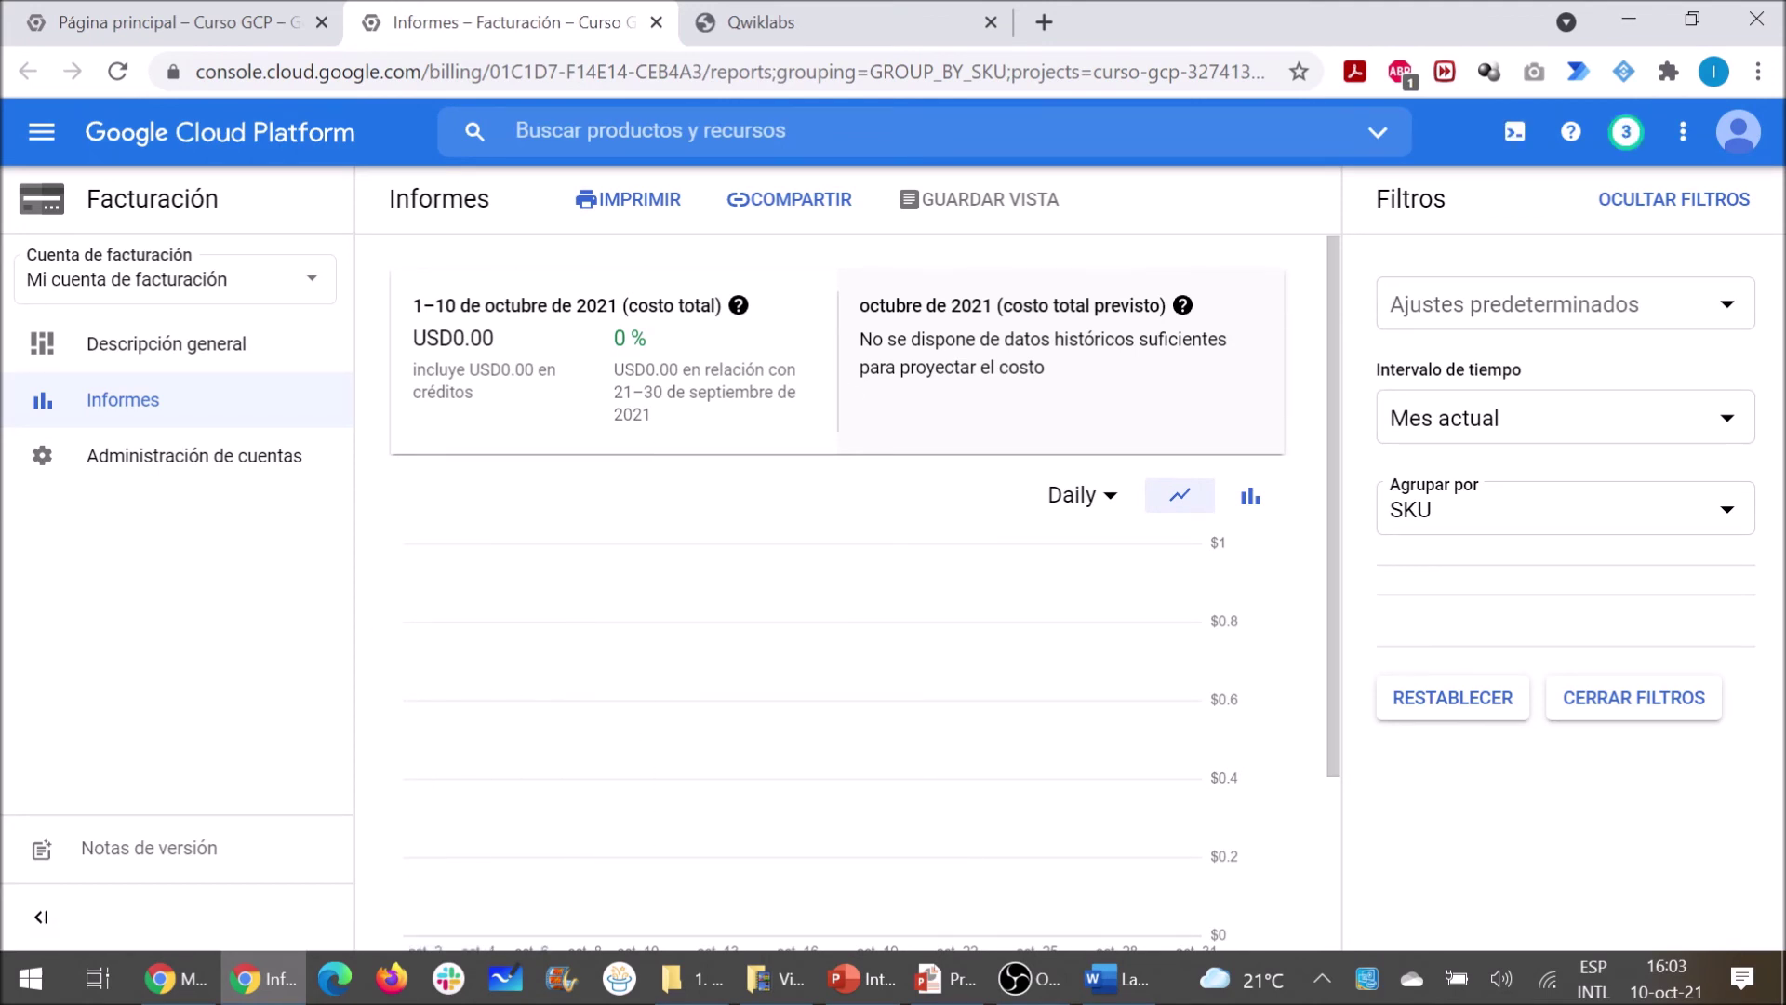
scroll(628, 711, down, 2)
scroll(628, 712, up, 2)
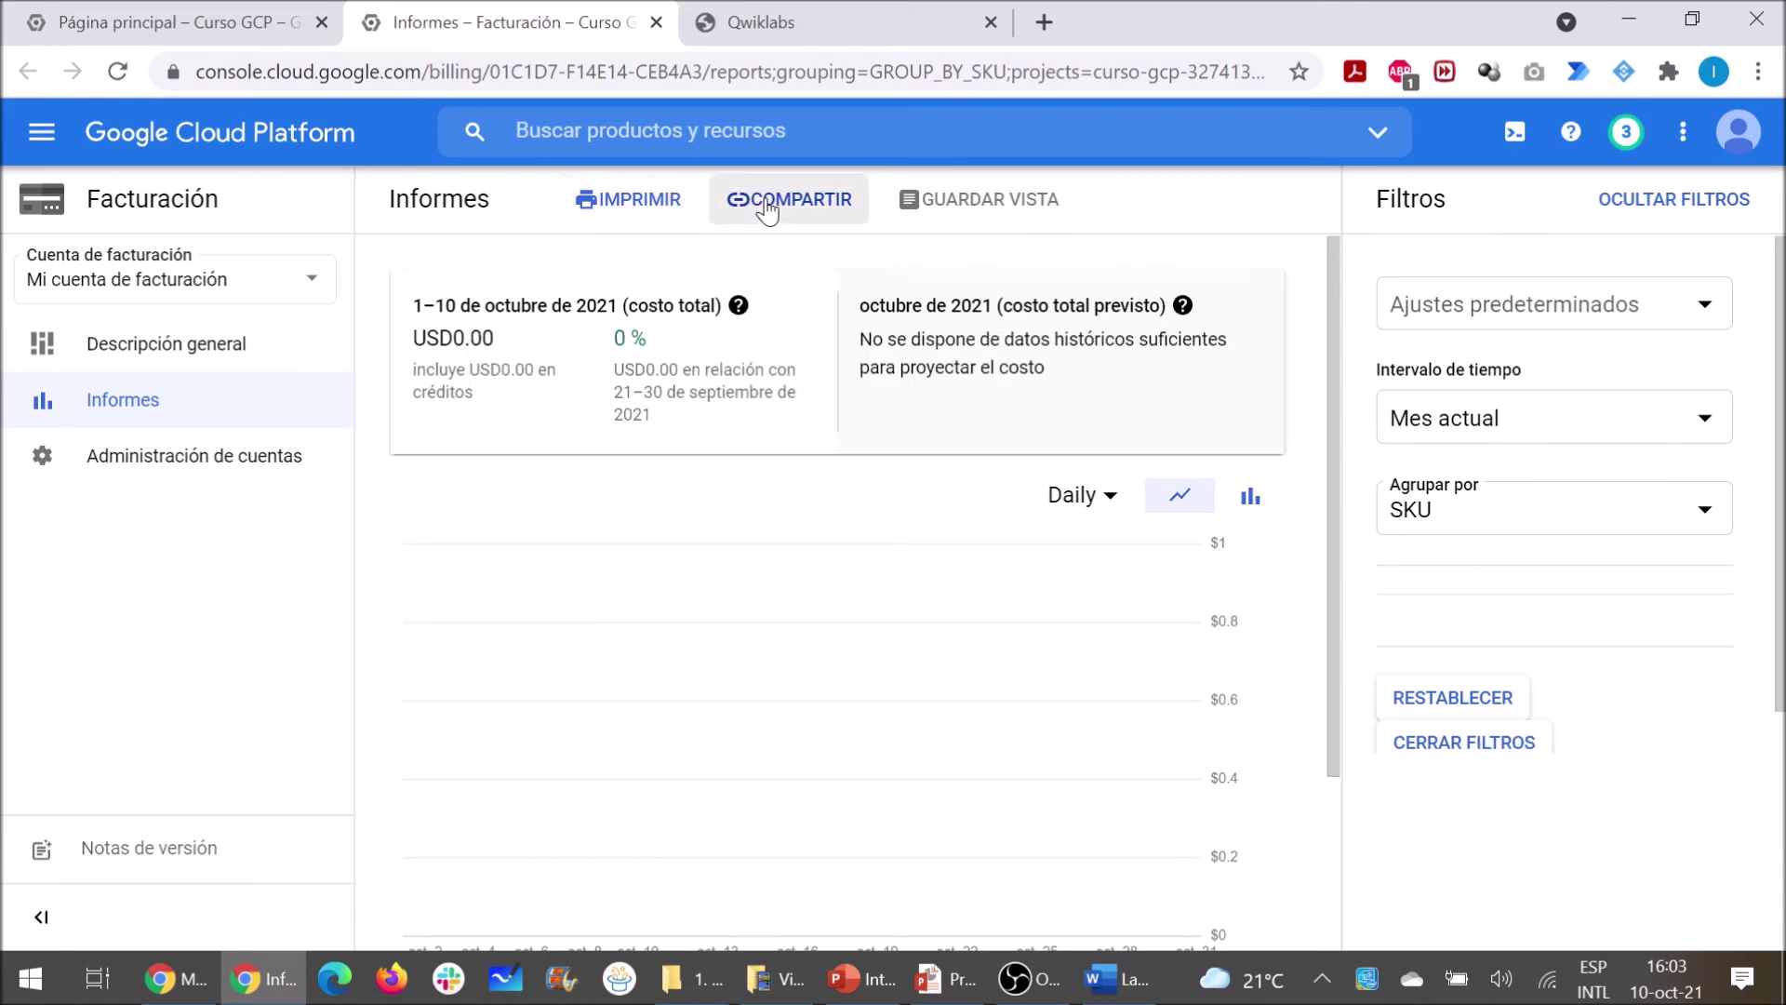
Open the billing account overview and read the explanation of the month-to-date total cost
click(159, 349)
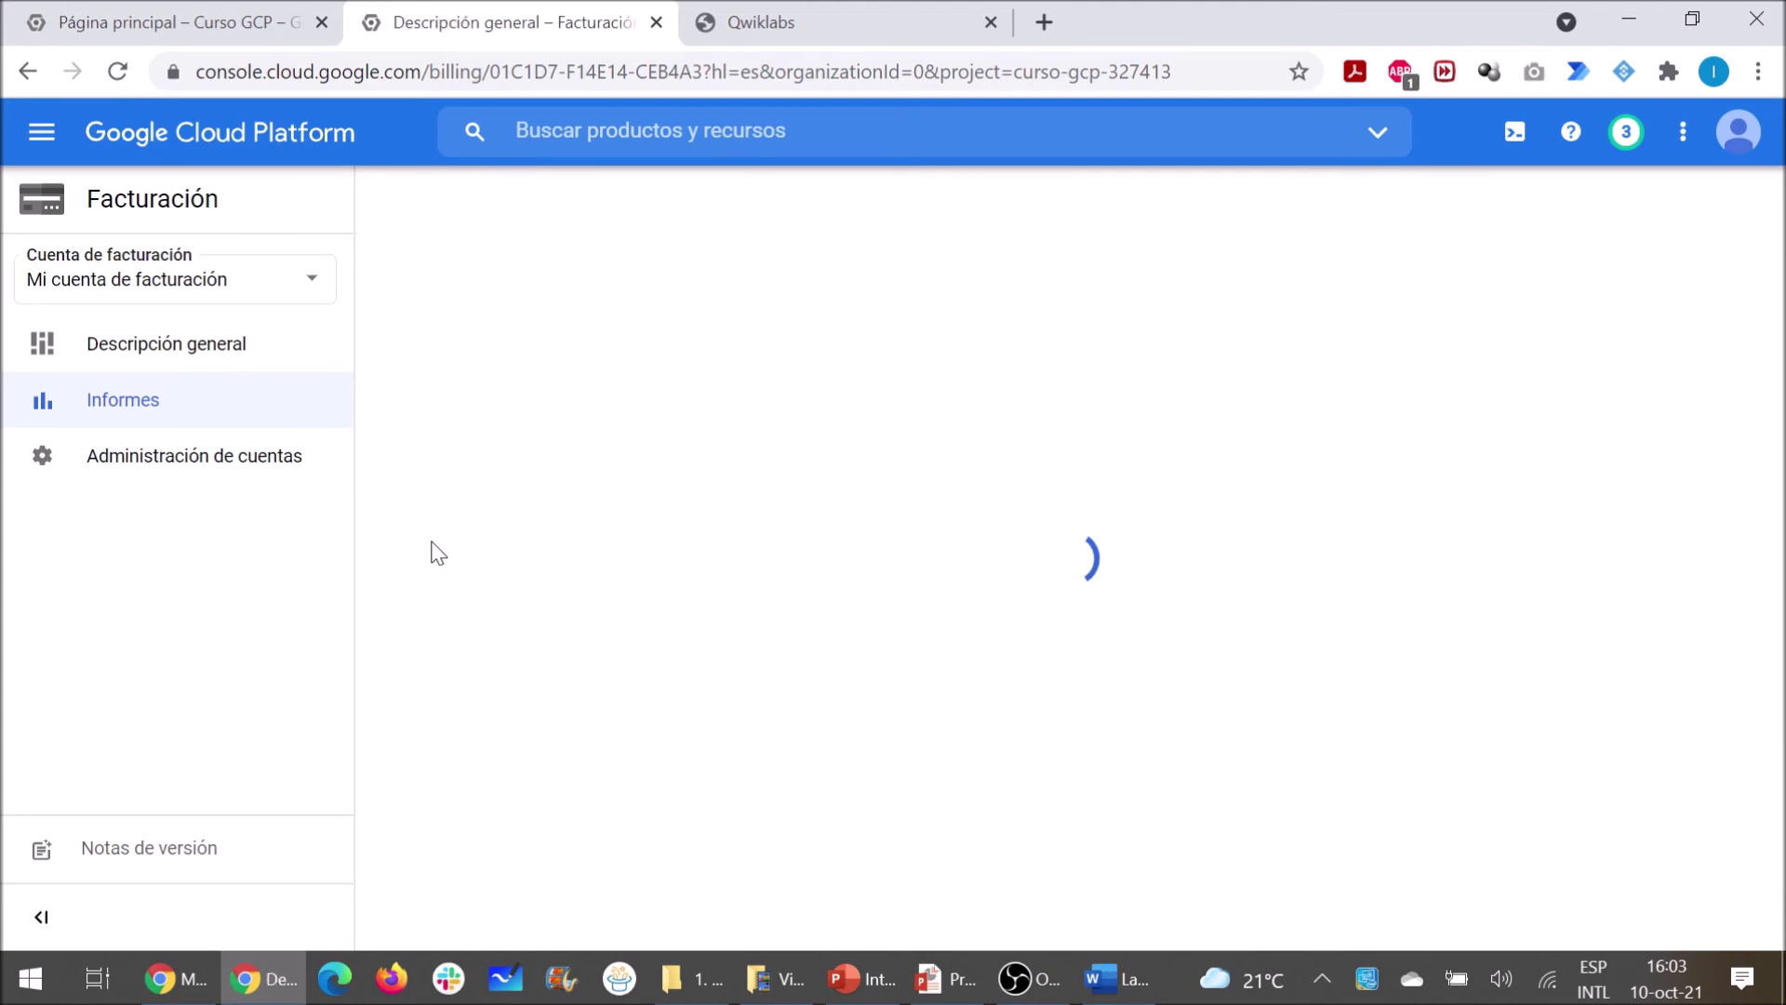
click(574, 658)
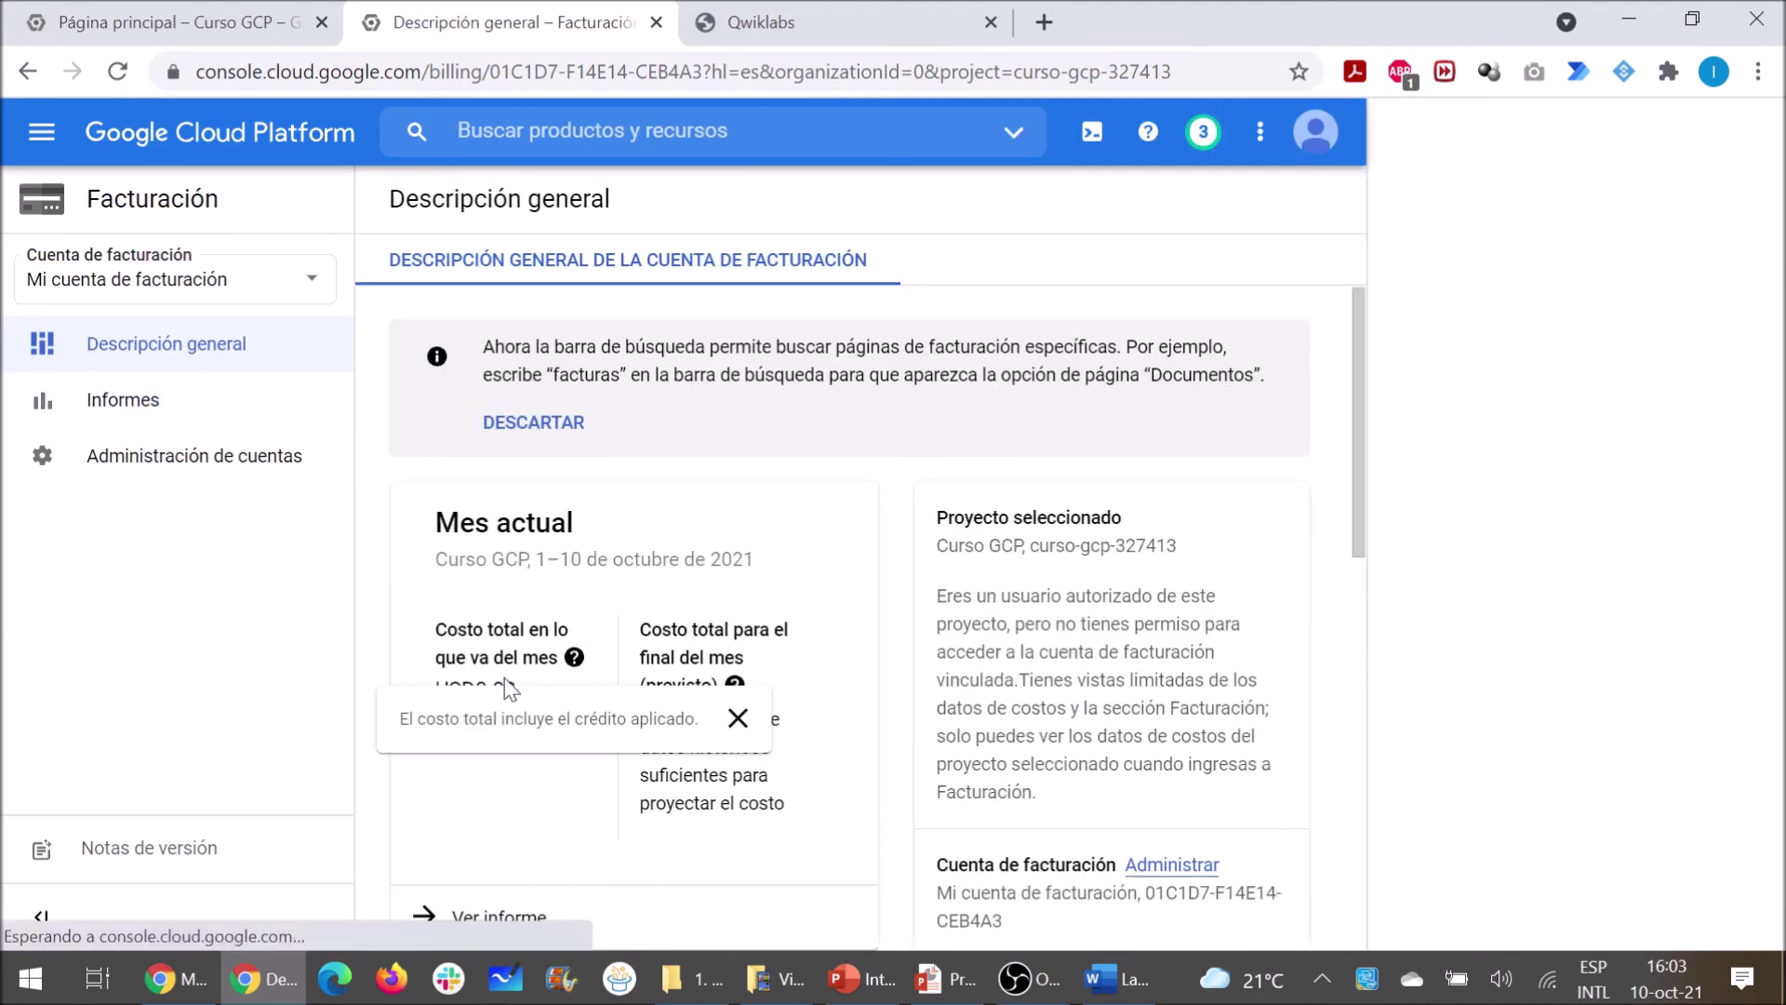
click(893, 565)
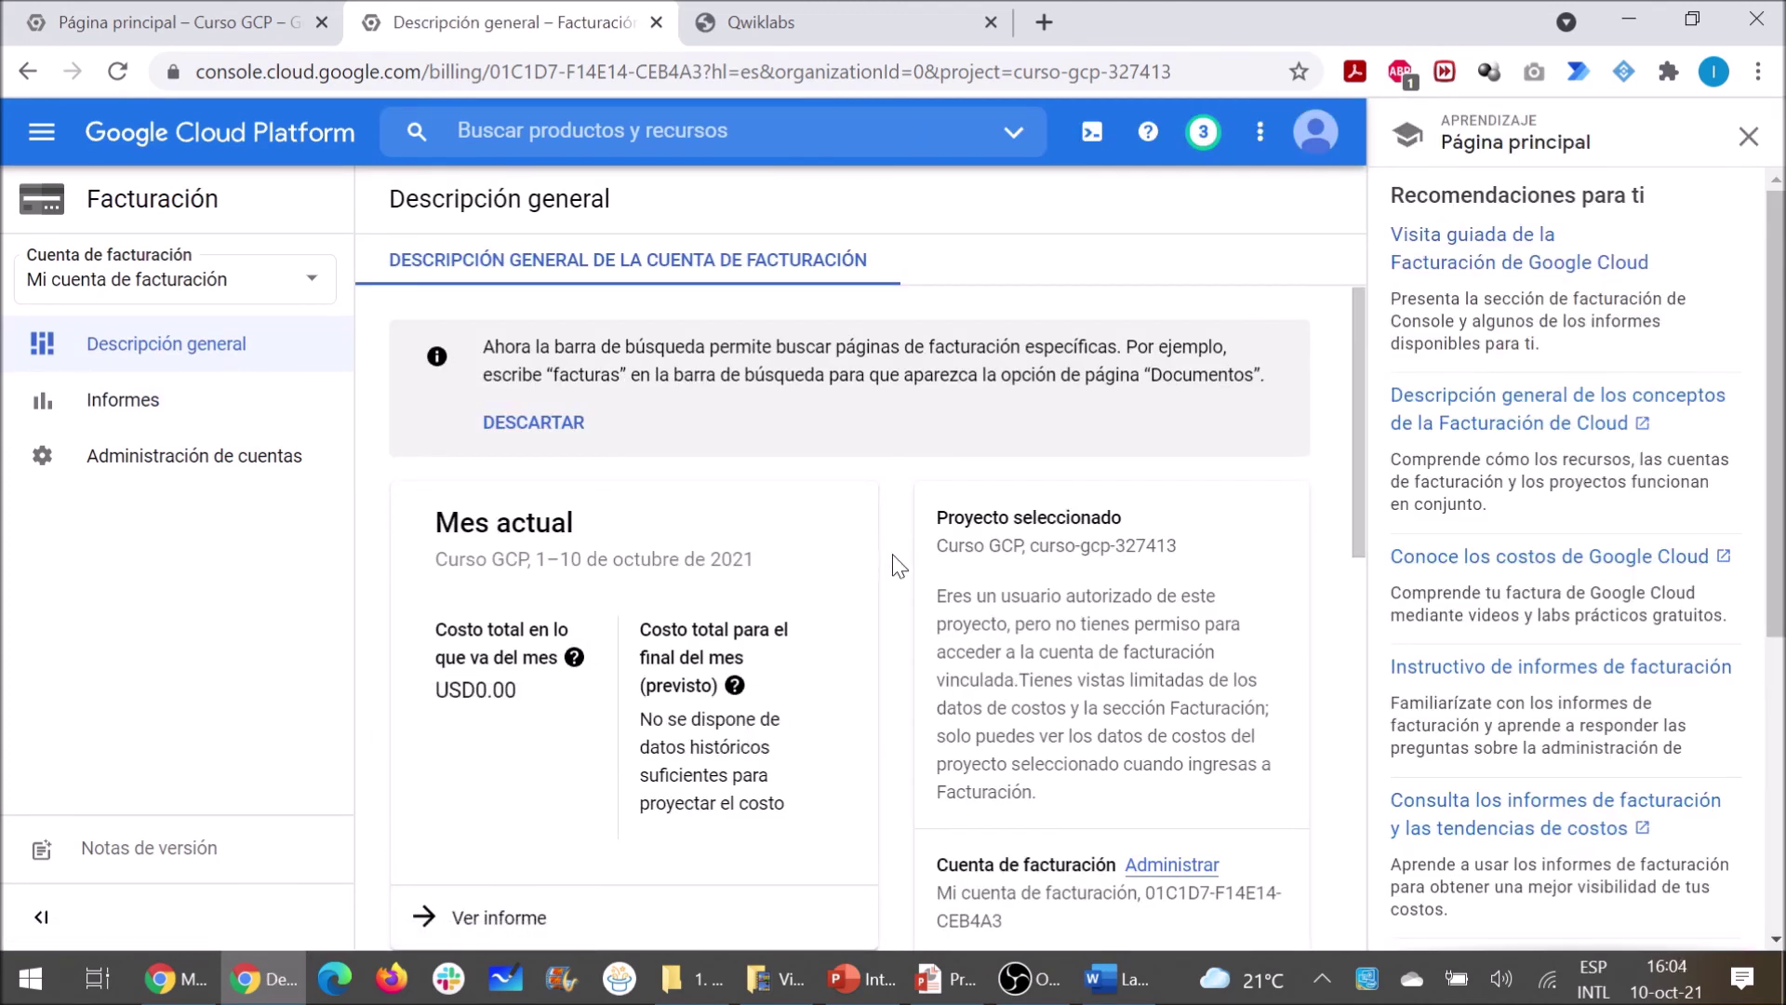
scroll(851, 576, down, 4)
scroll(884, 617, up, 4)
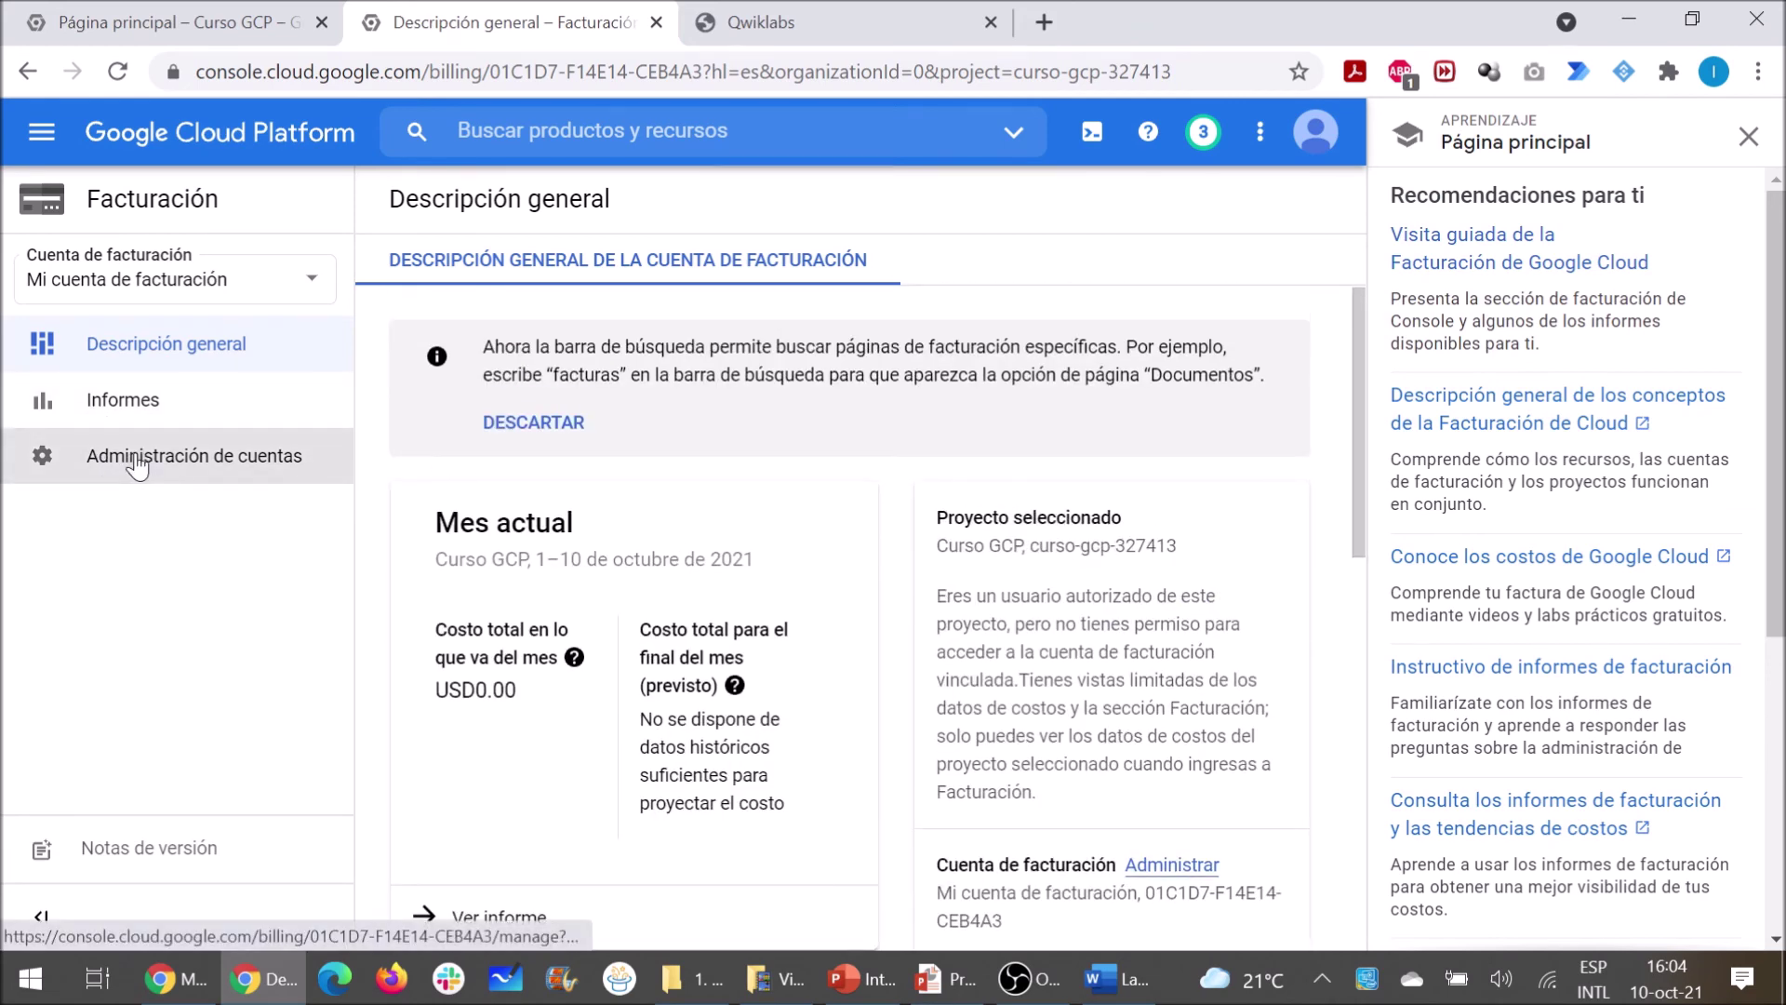
Check which billing accounts are available and close the learning panel
click(307, 282)
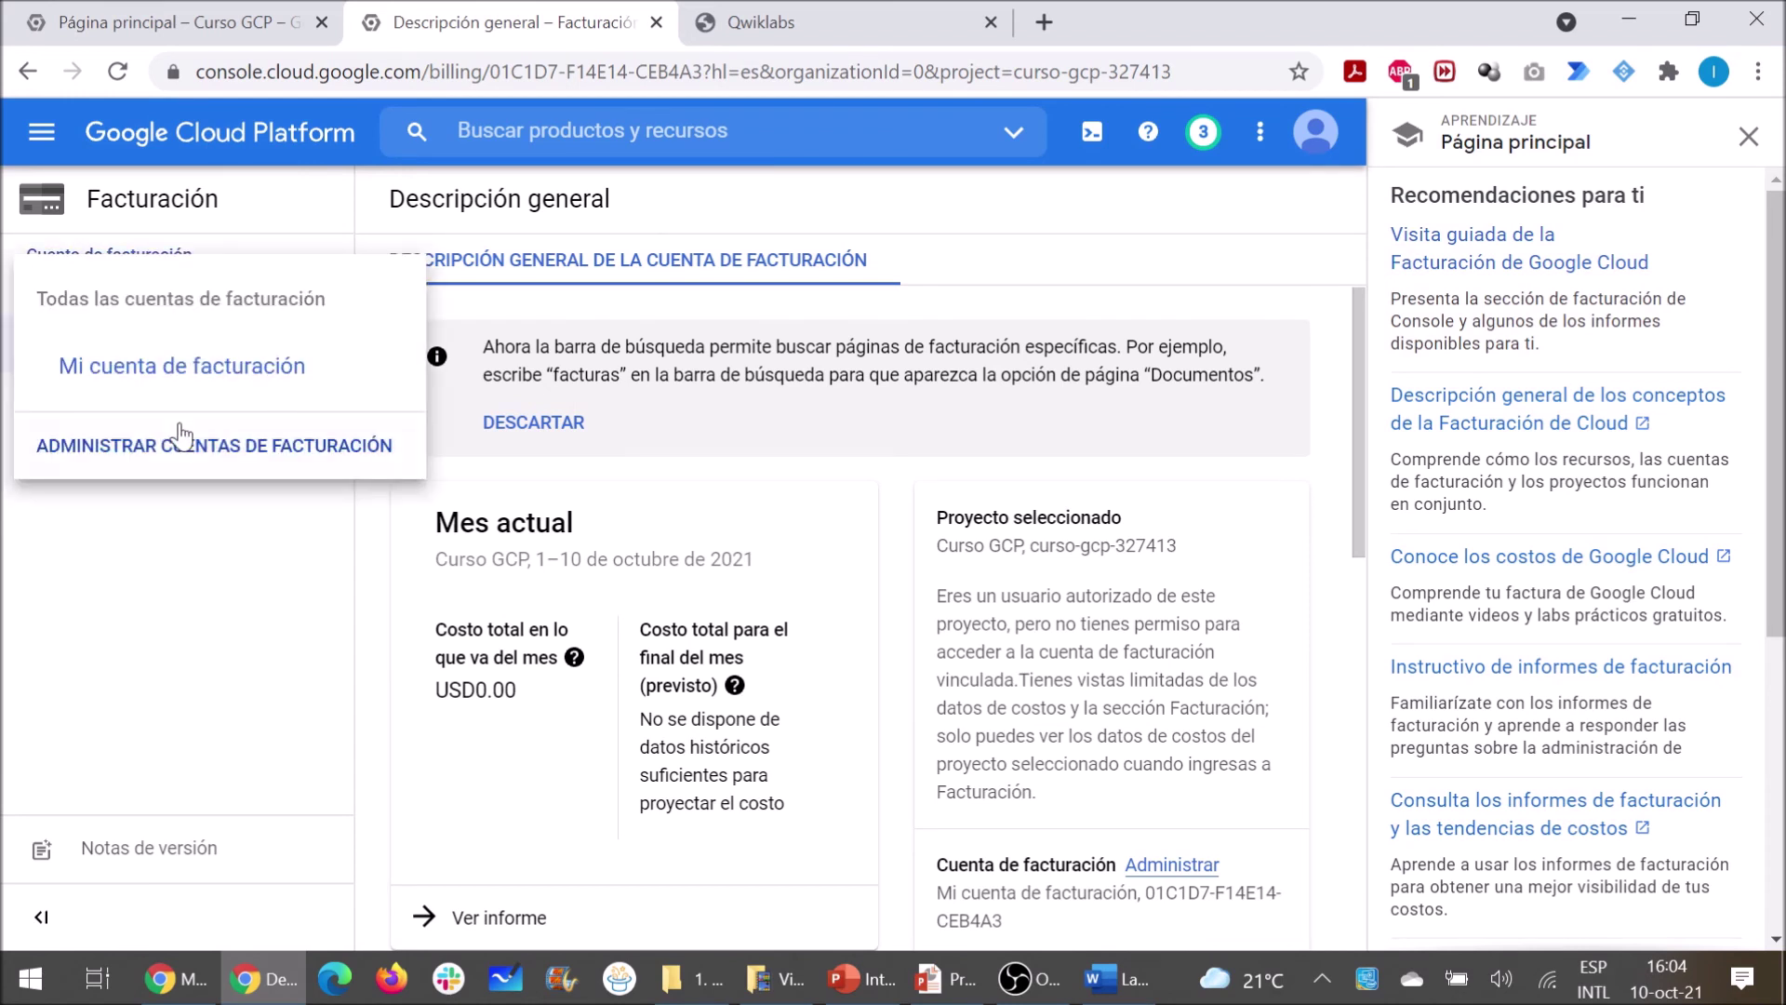
click(211, 570)
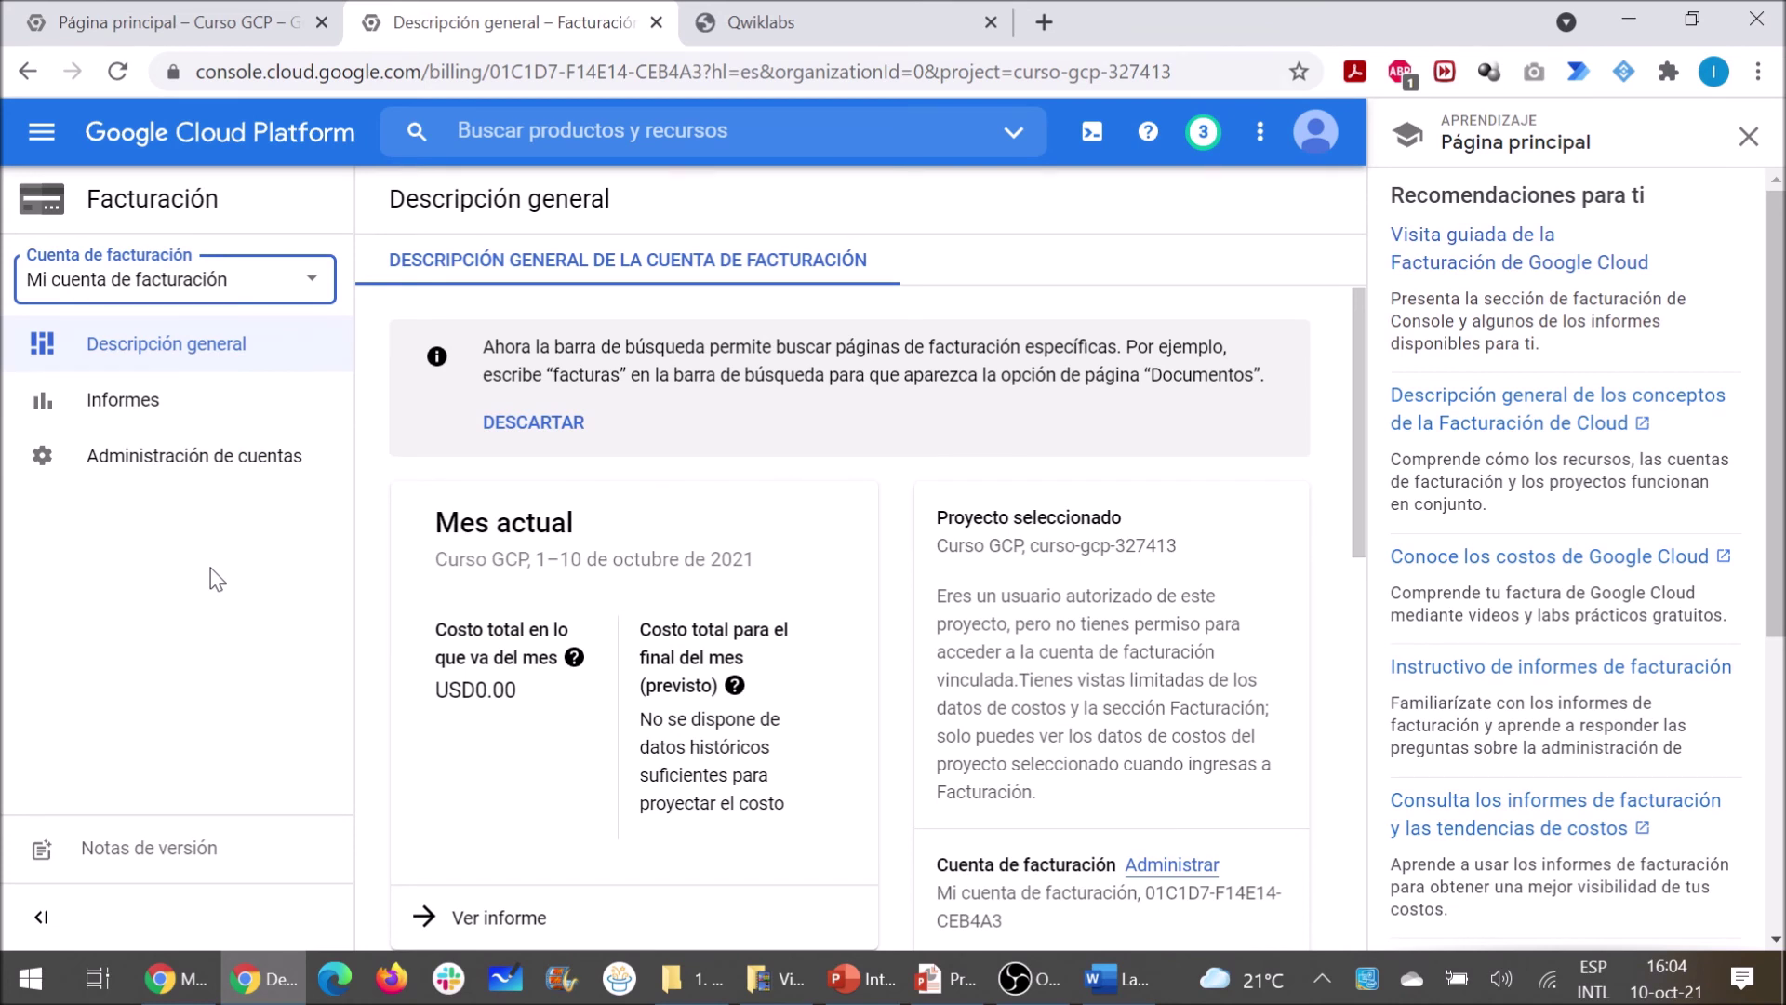
click(1748, 138)
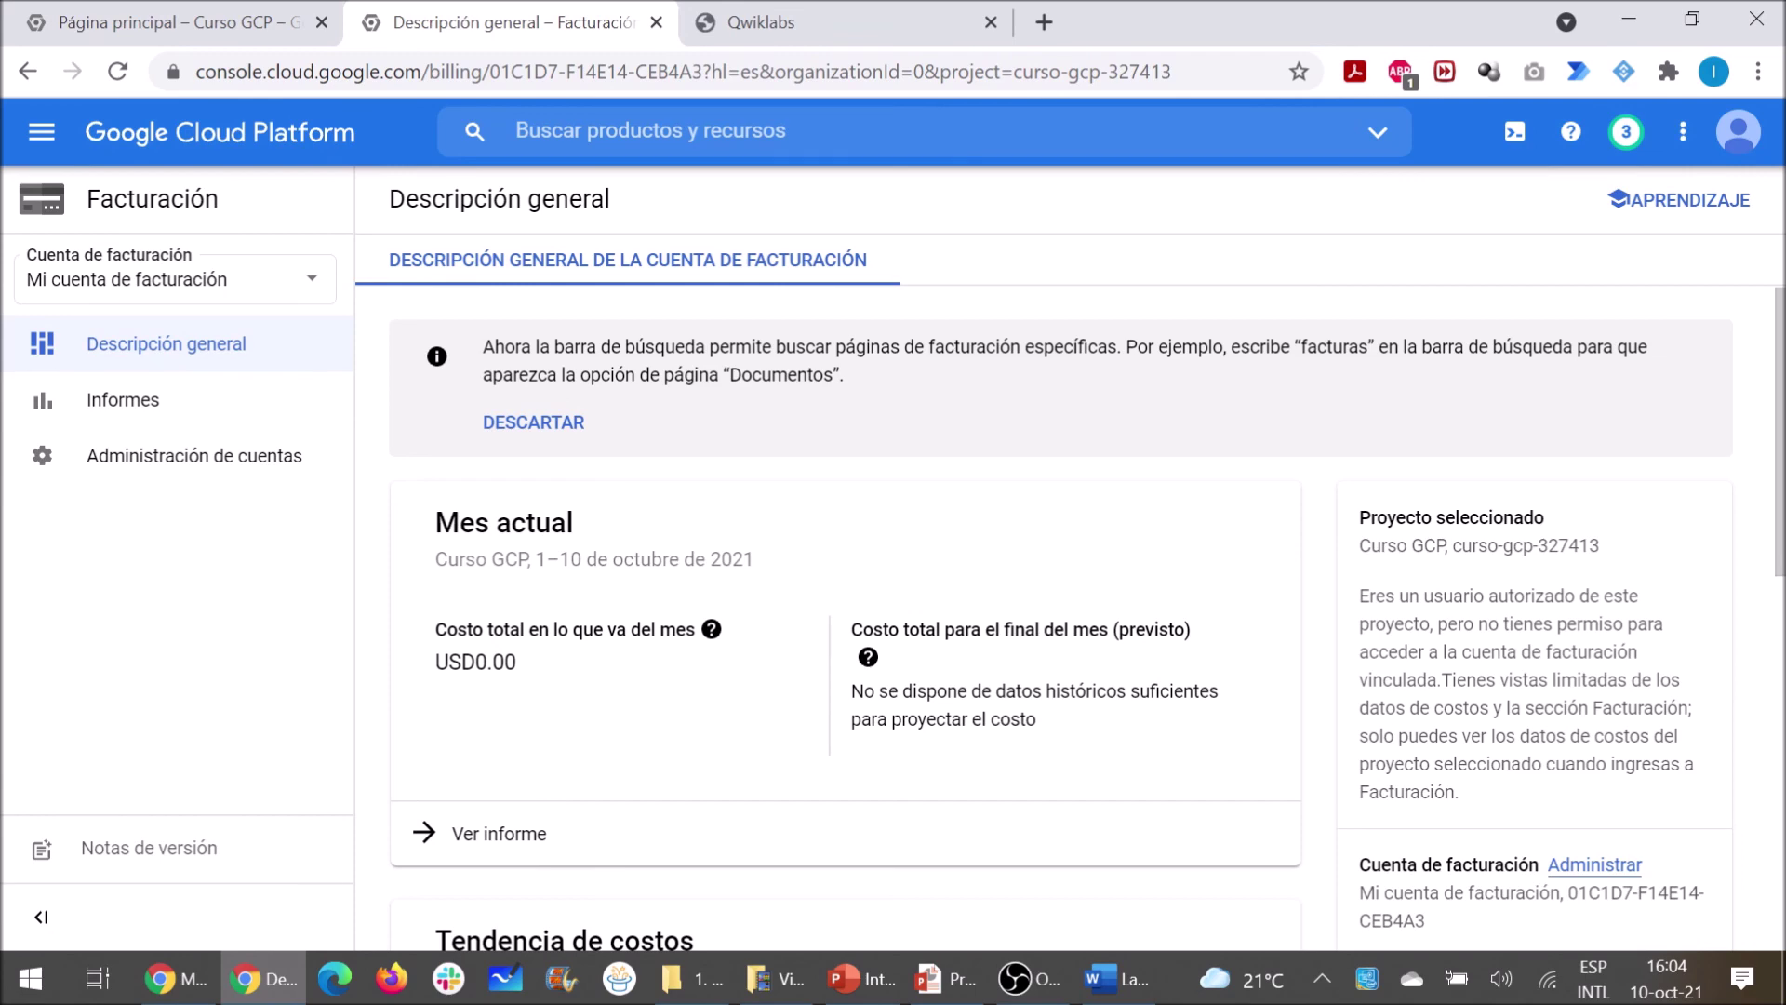
Examine the current month's total cost and the monthly cost trend in the billing account overview
scroll(474, 556, down, 1)
drag(475, 521, 504, 522)
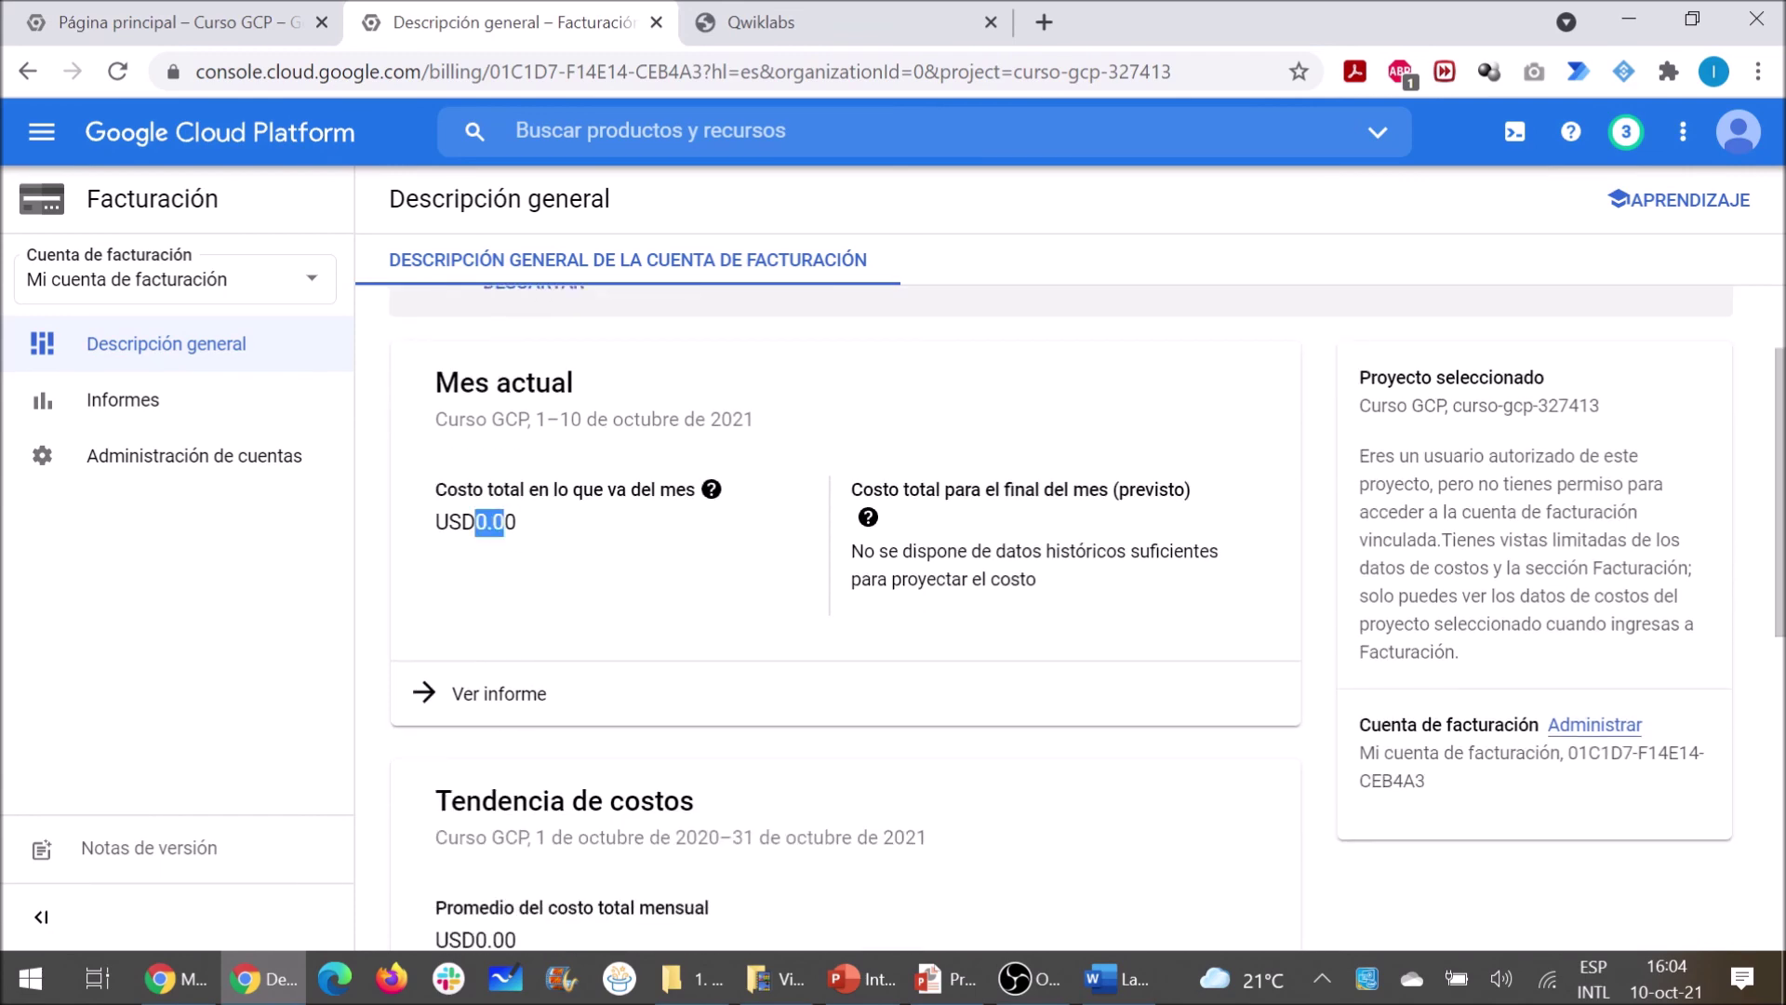
scroll(505, 522, down, 3)
scroll(750, 639, down, 3)
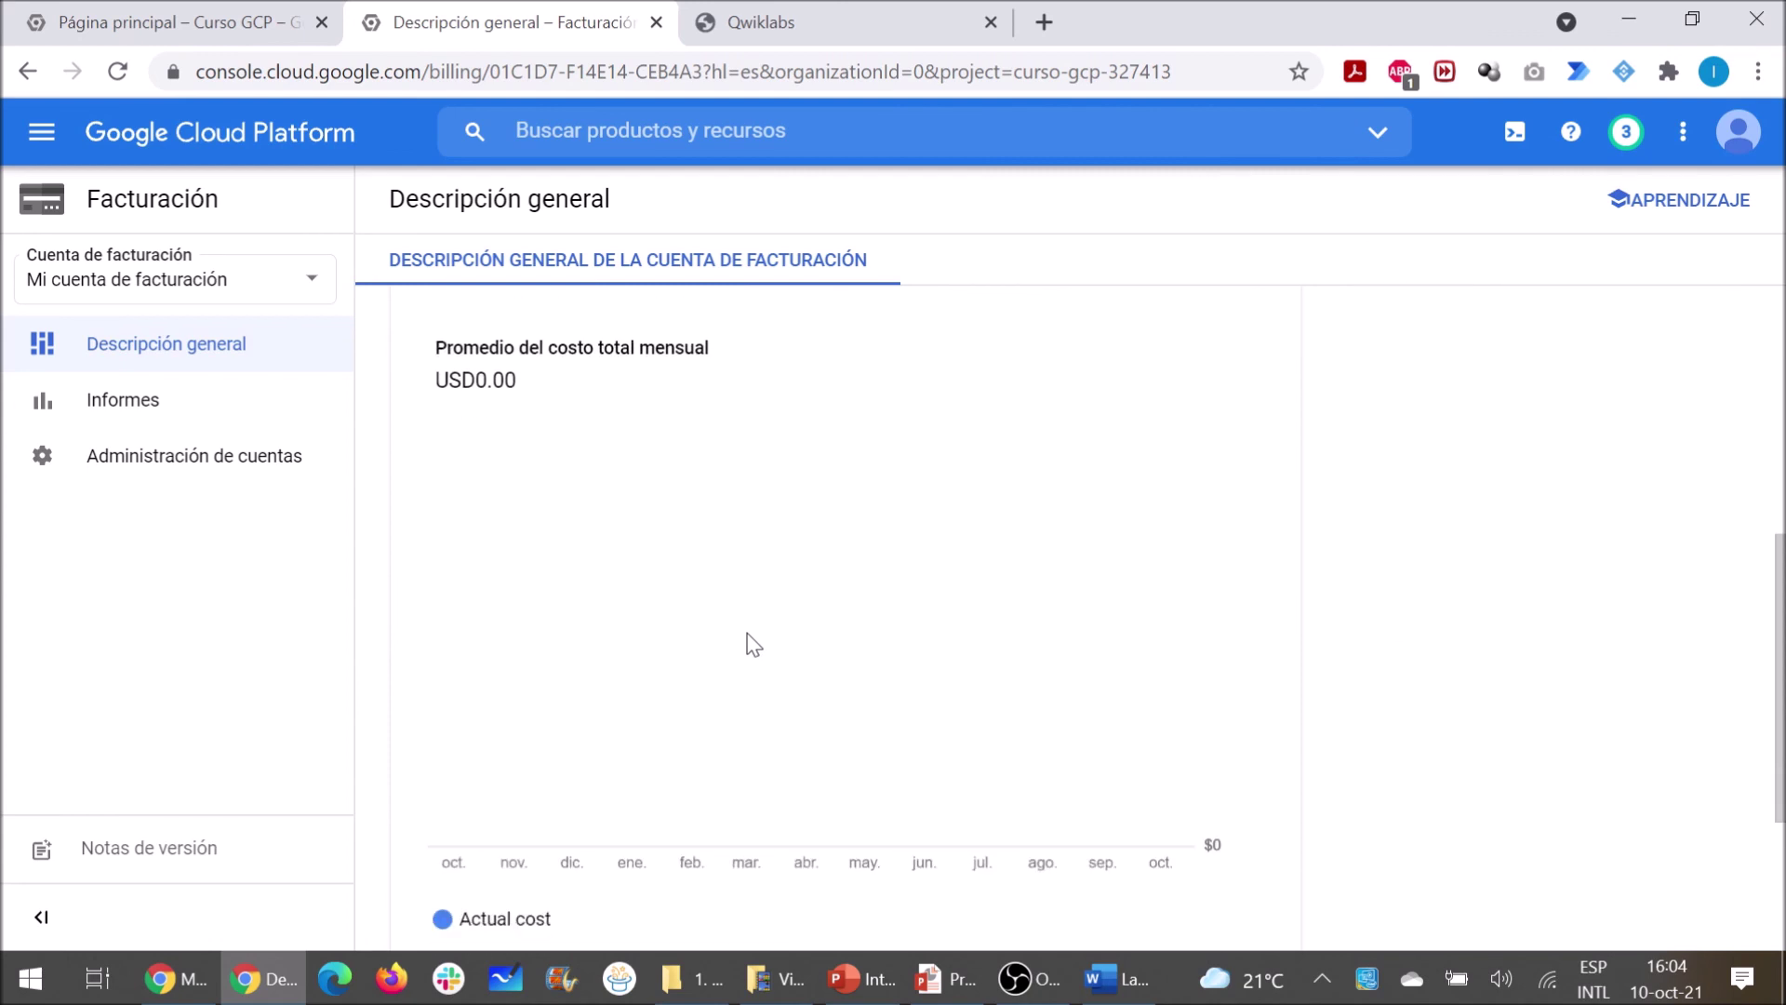
scroll(574, 477, up, 1)
drag(466, 380, 573, 381)
click(572, 380)
scroll(488, 640, down, 3)
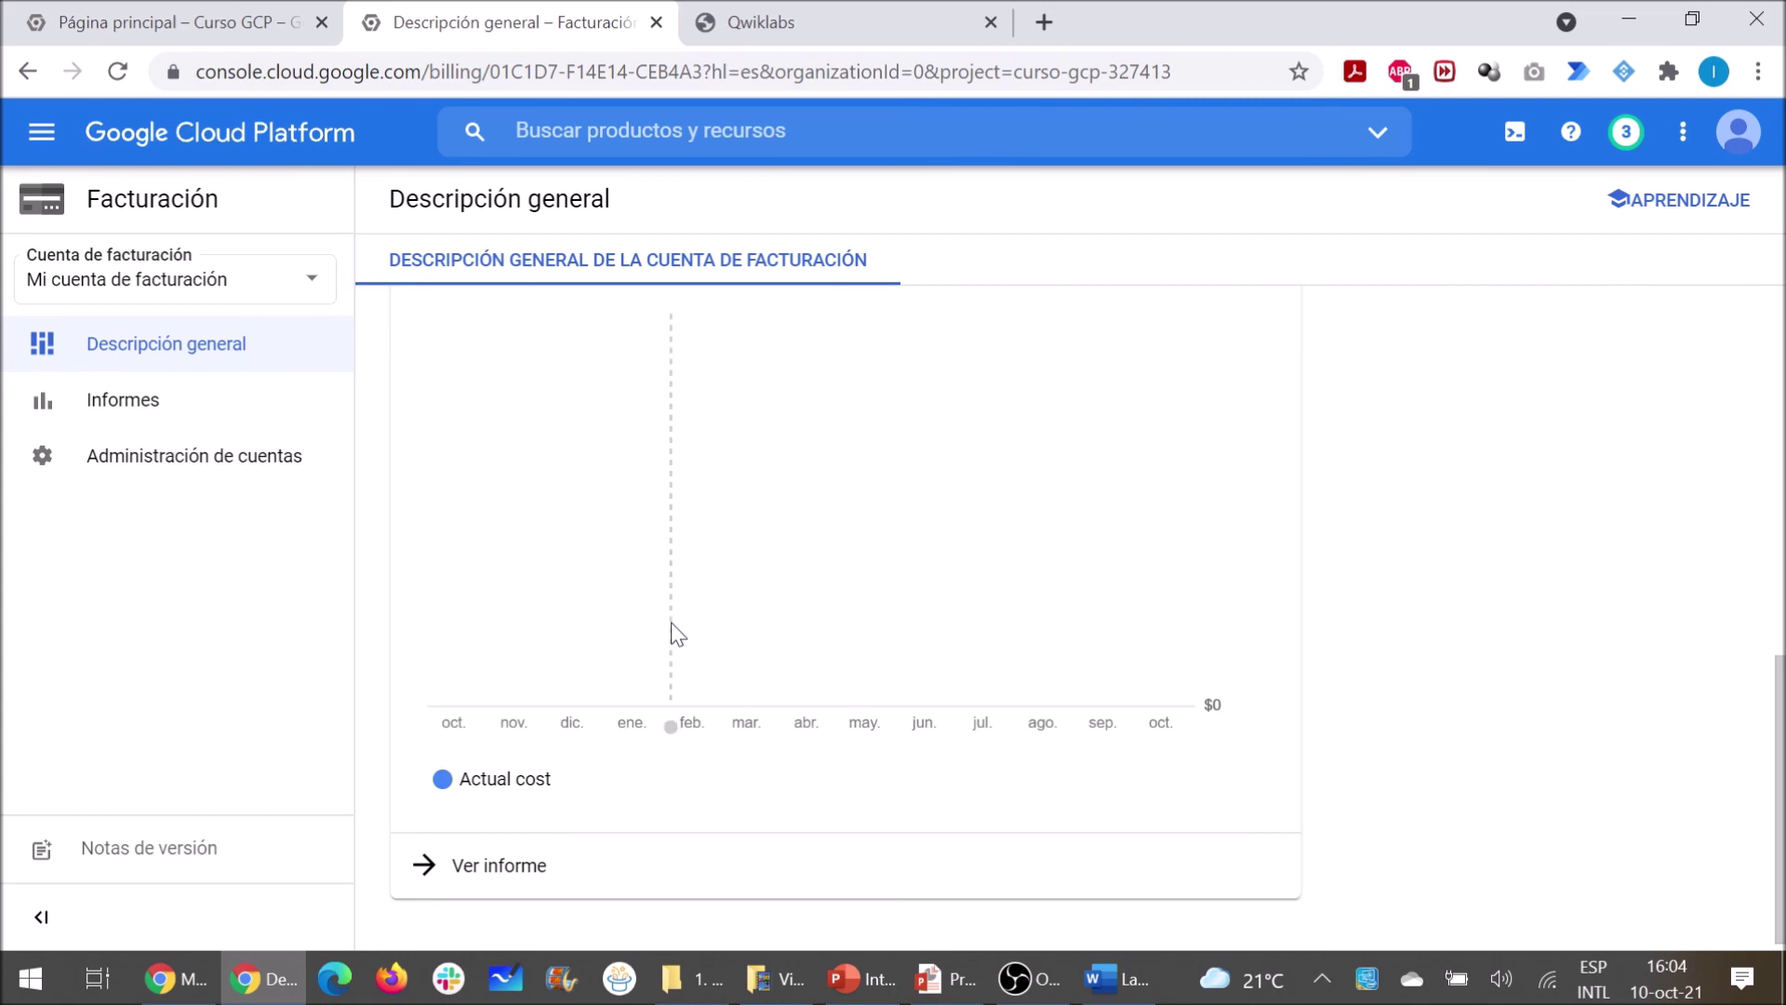
scroll(806, 627, down, 1)
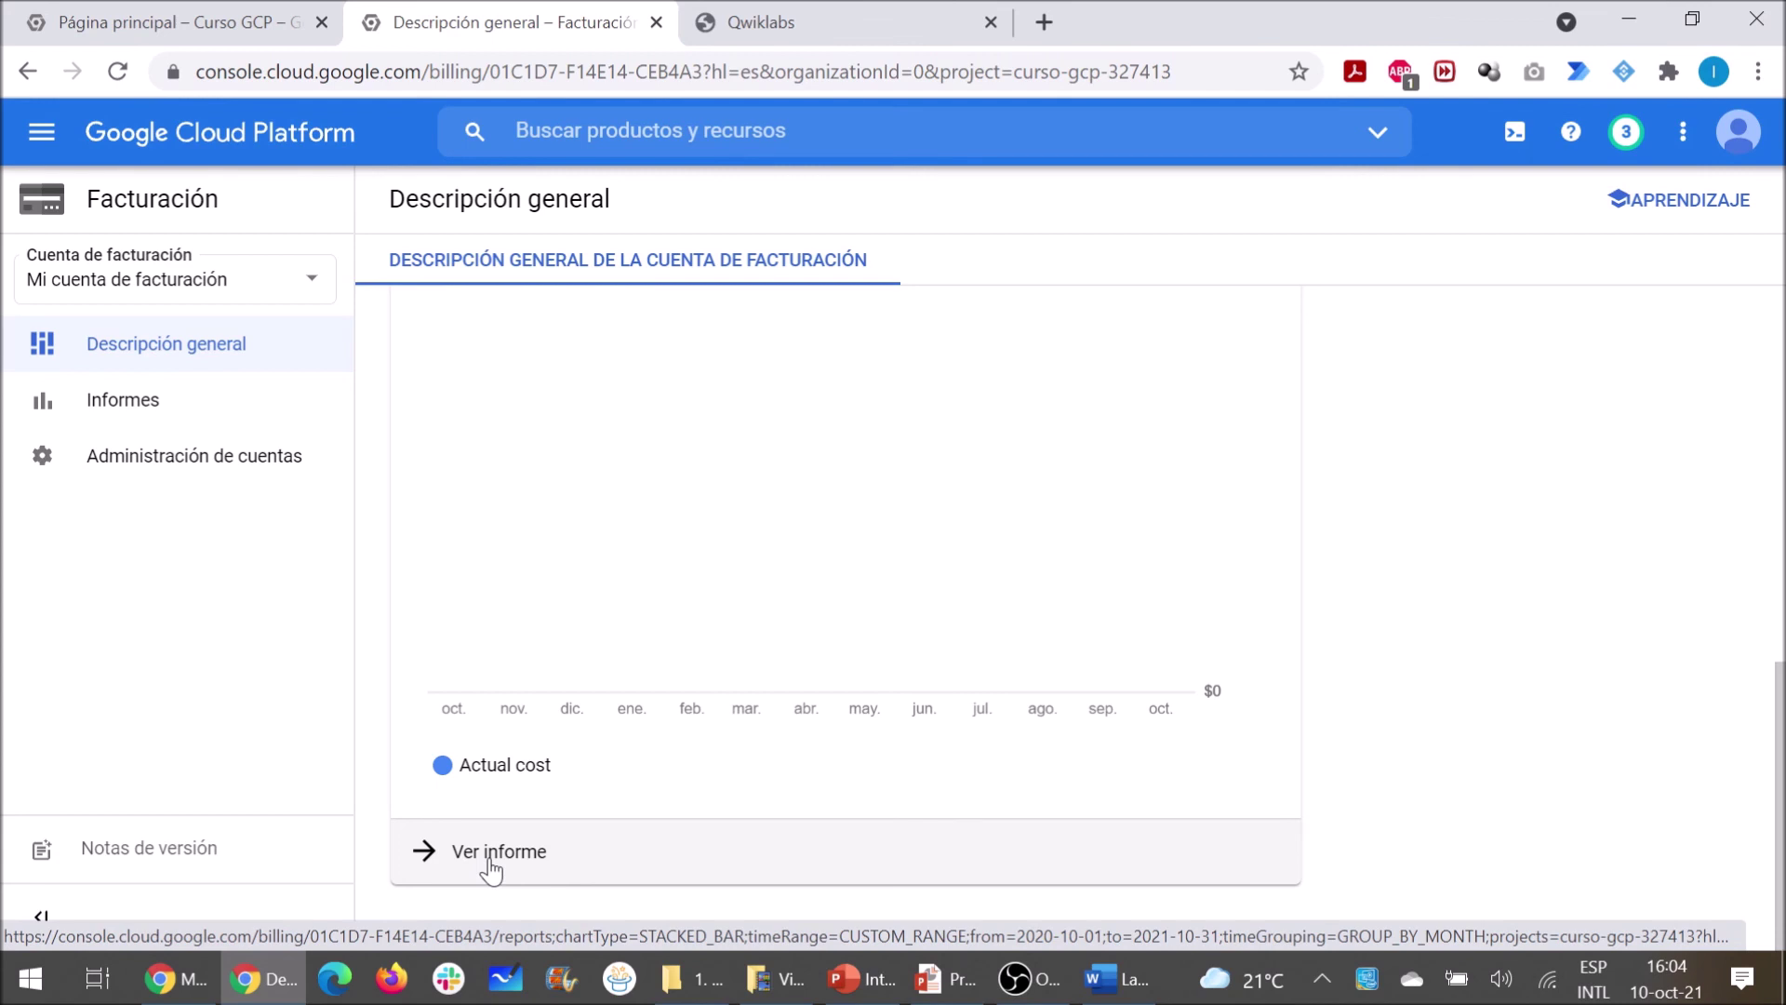
scroll(546, 555, up, 10)
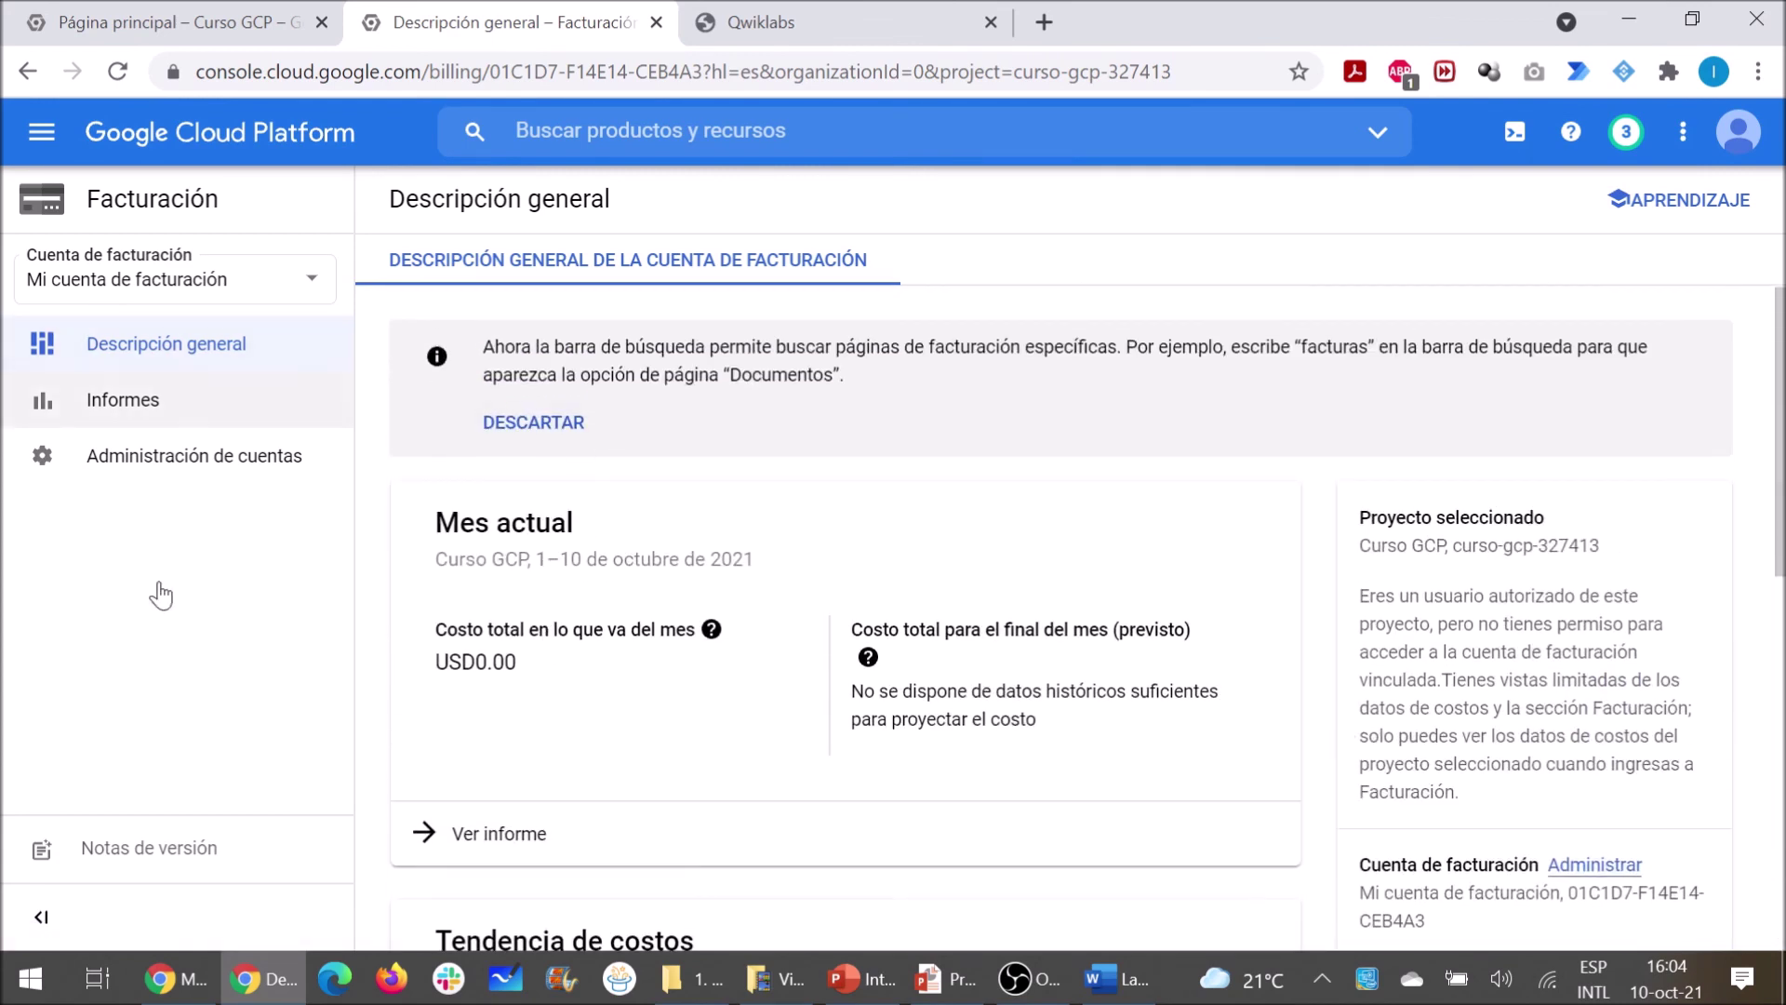